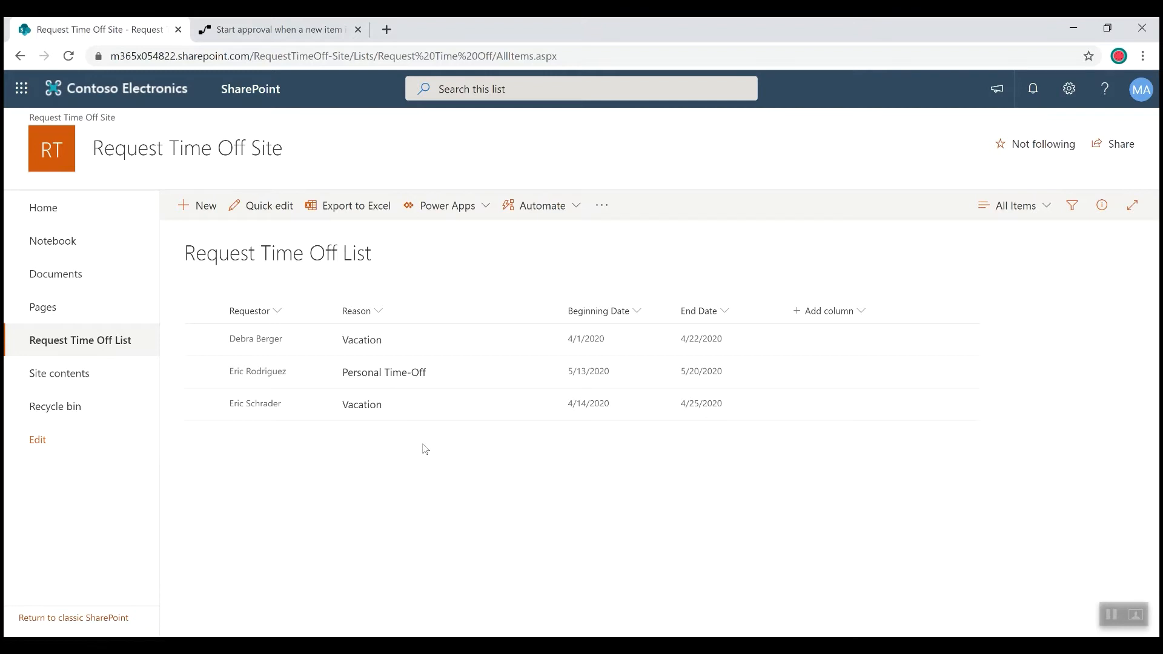
- Check which account is signed in for the requestor's and the approver's browser windows
click(1142, 98)
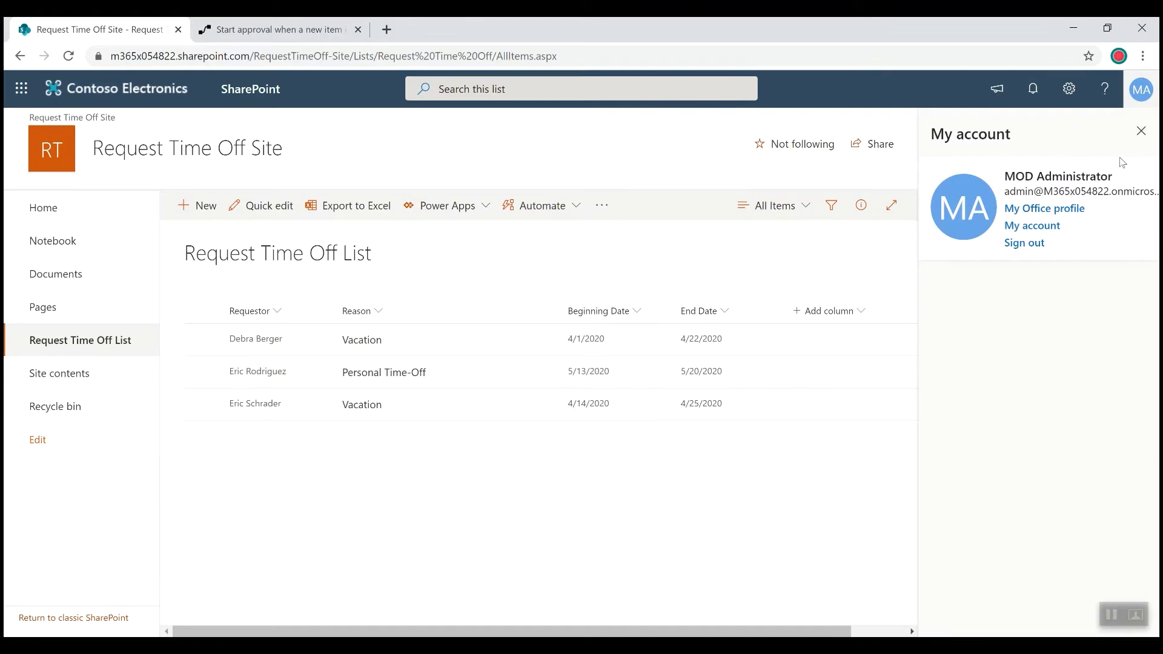
click(1142, 129)
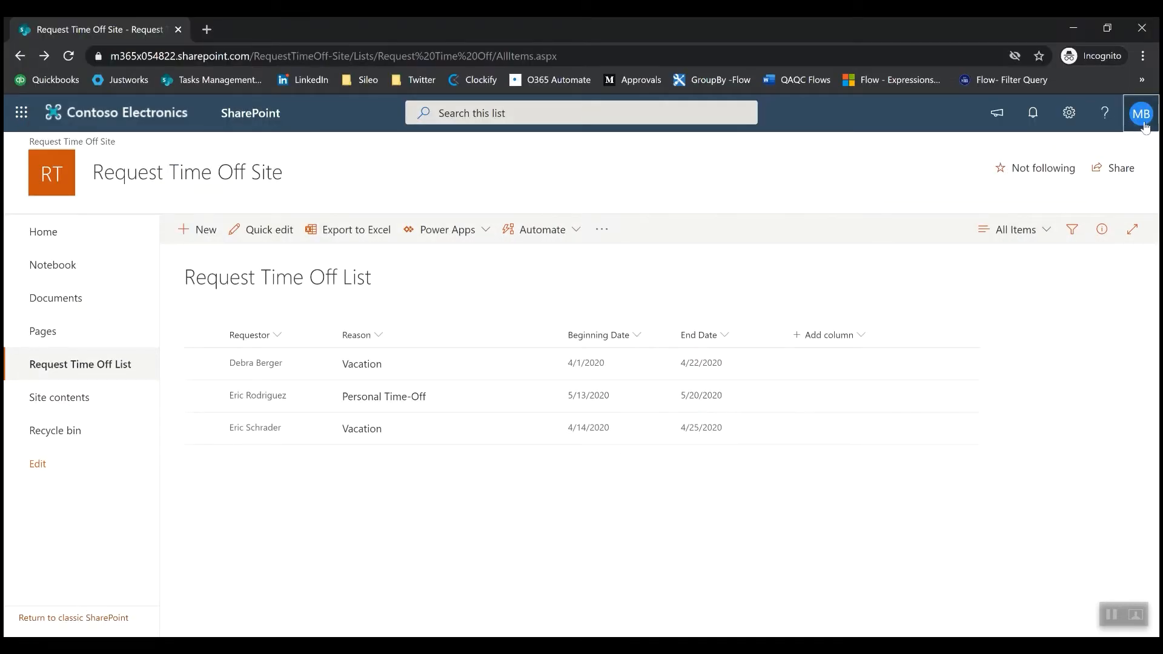
click(1141, 115)
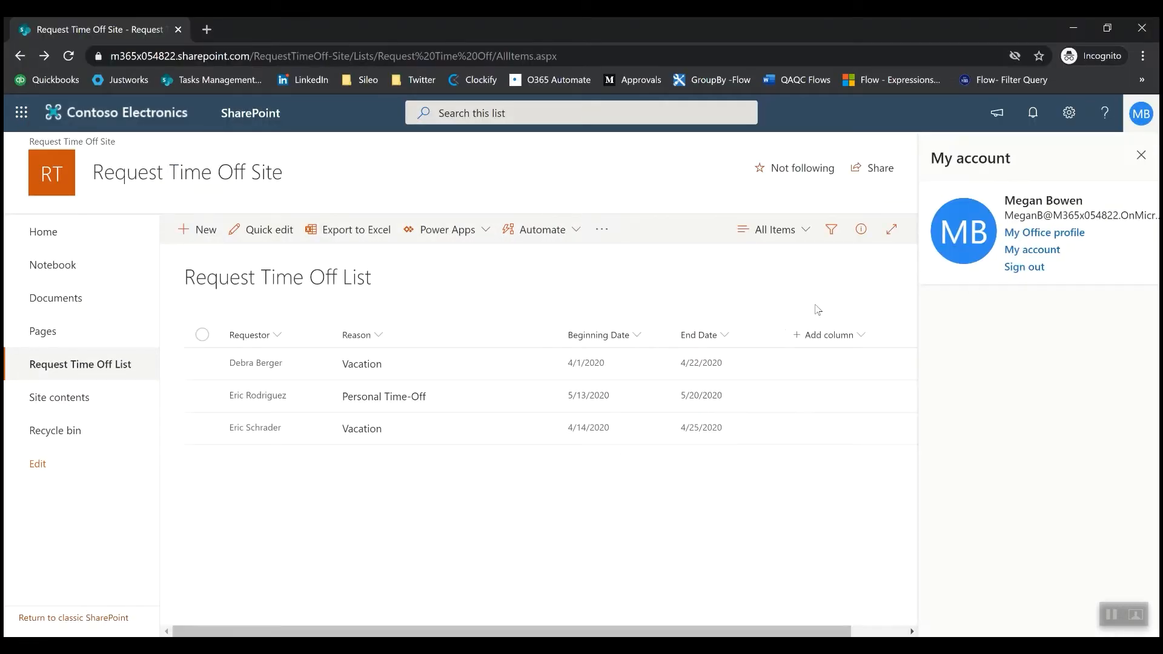
click(1141, 156)
click(1063, 28)
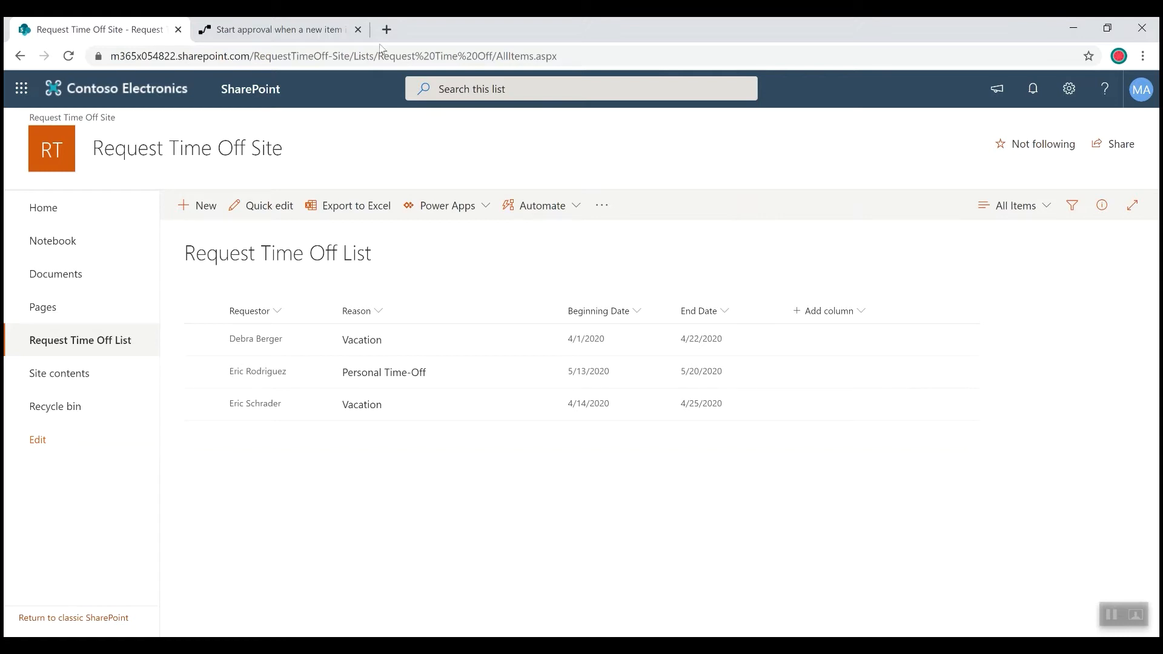
- Switch to Power Automate and create a flow from the "Start approval when a new item is added" template with its listed connections
click(230, 28)
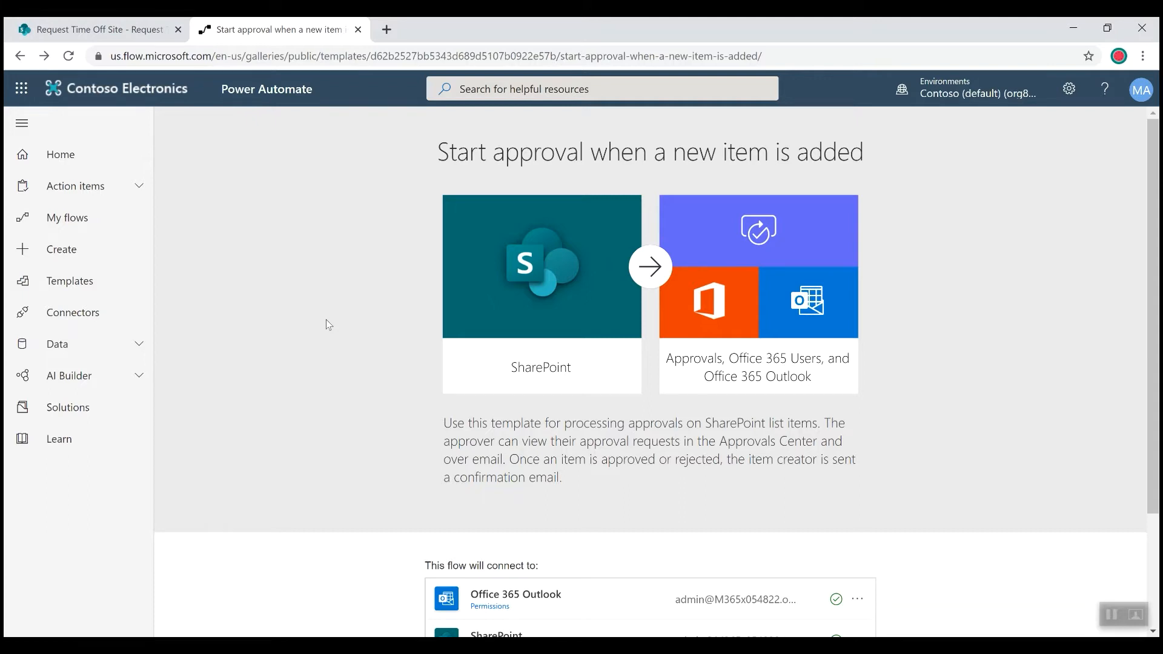
scroll(326, 320, down, 2)
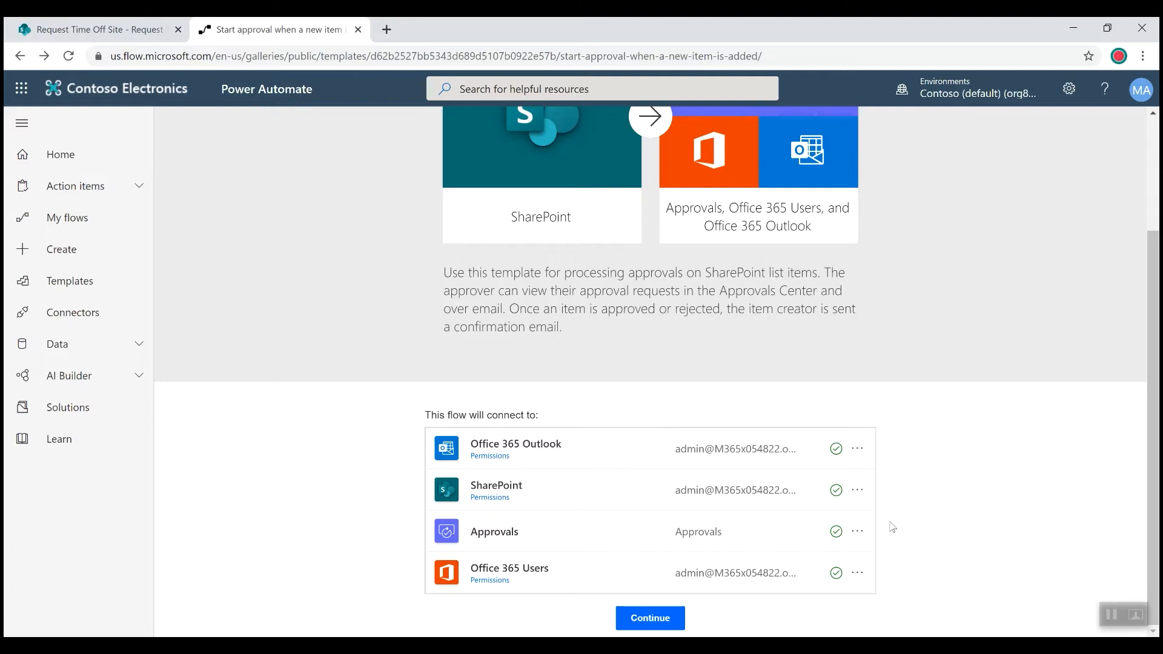
click(642, 623)
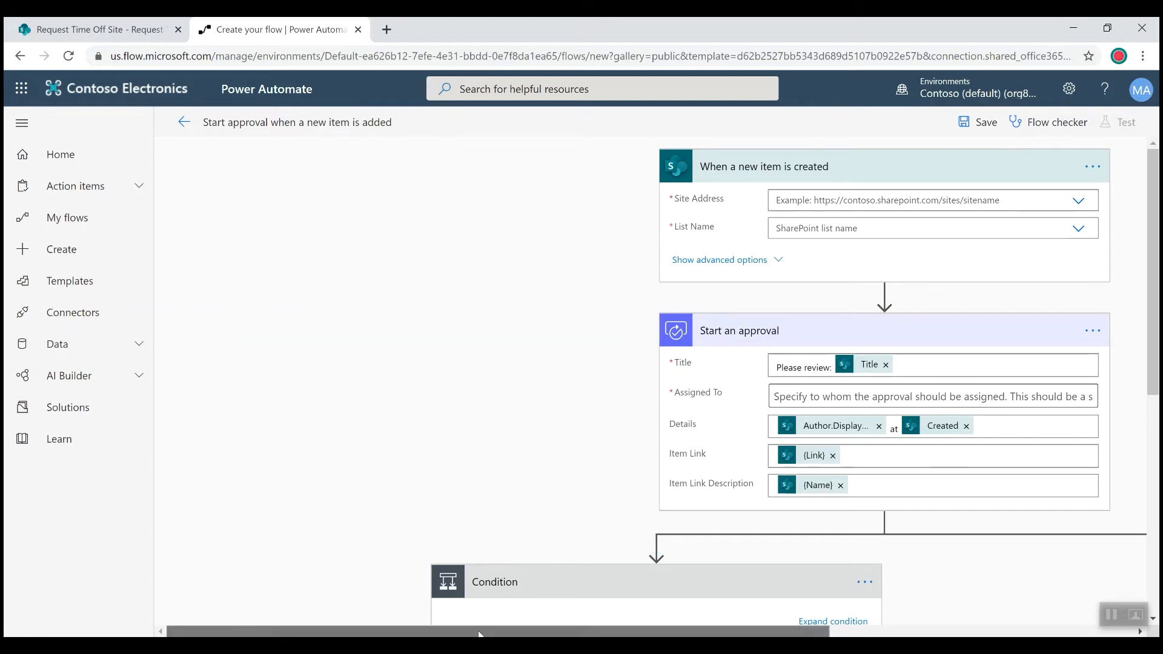
- Set the new-item trigger's site address to Request Time Off Site and its list name to Request Time Off List
drag(482, 631, 612, 632)
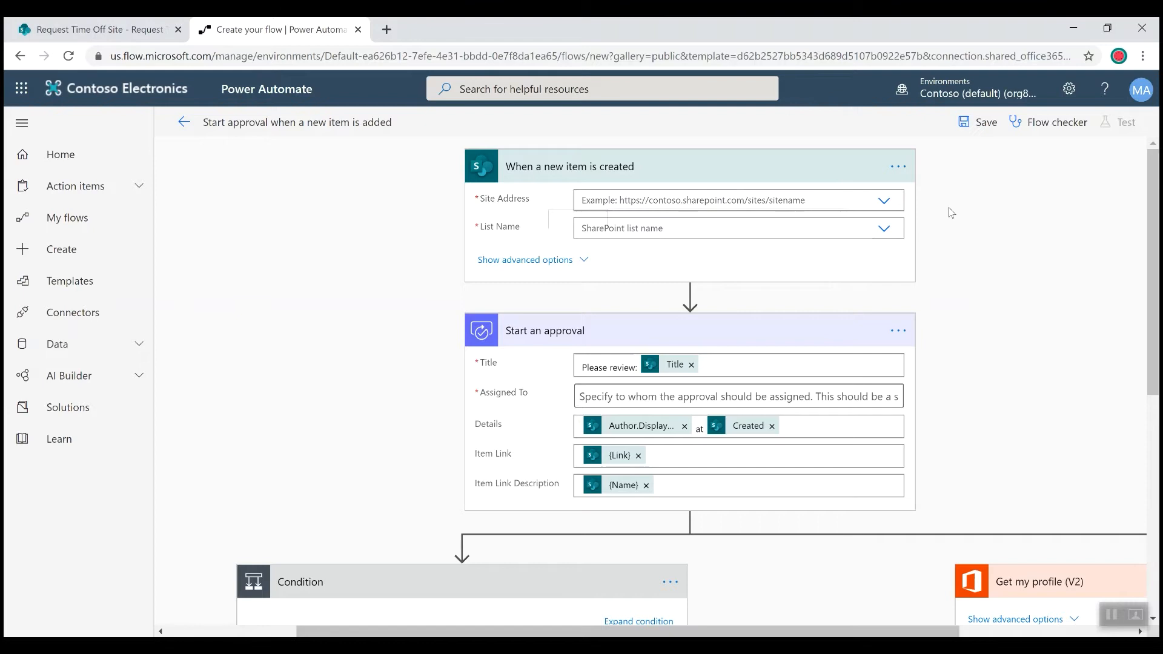
click(886, 201)
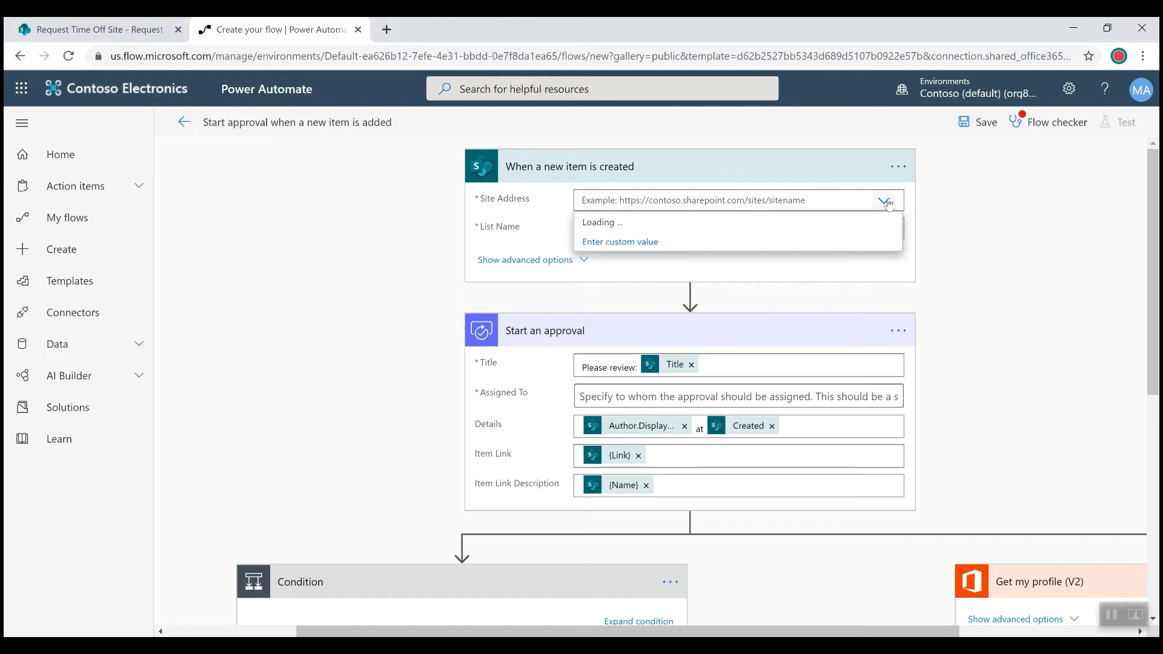
click(971, 211)
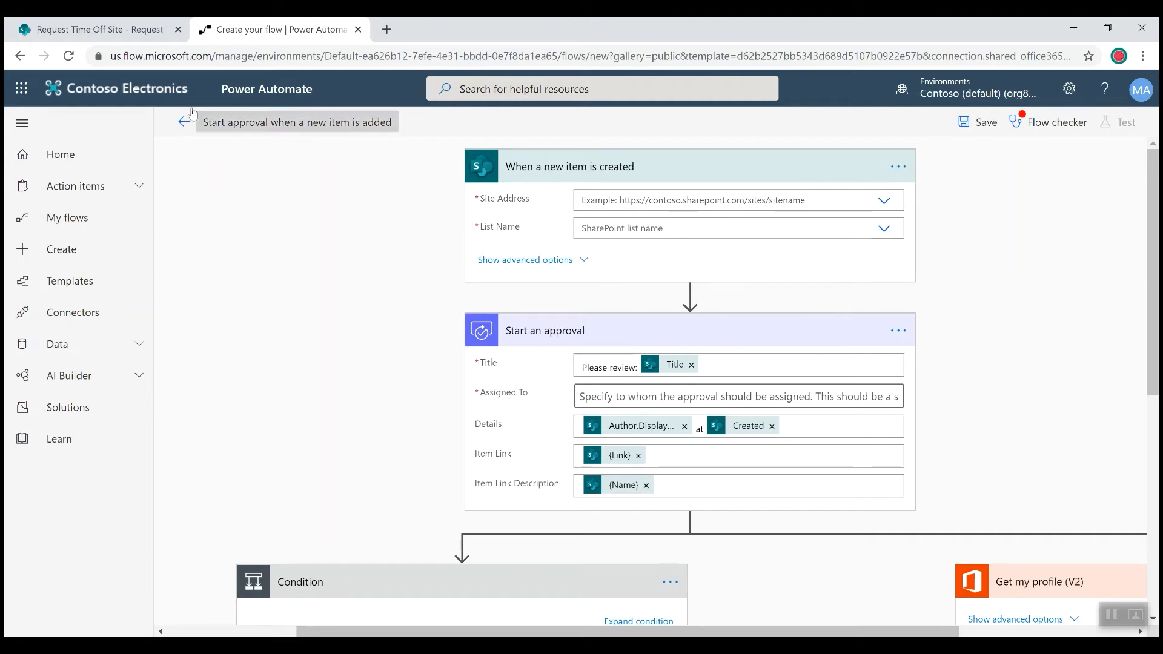
click(145, 33)
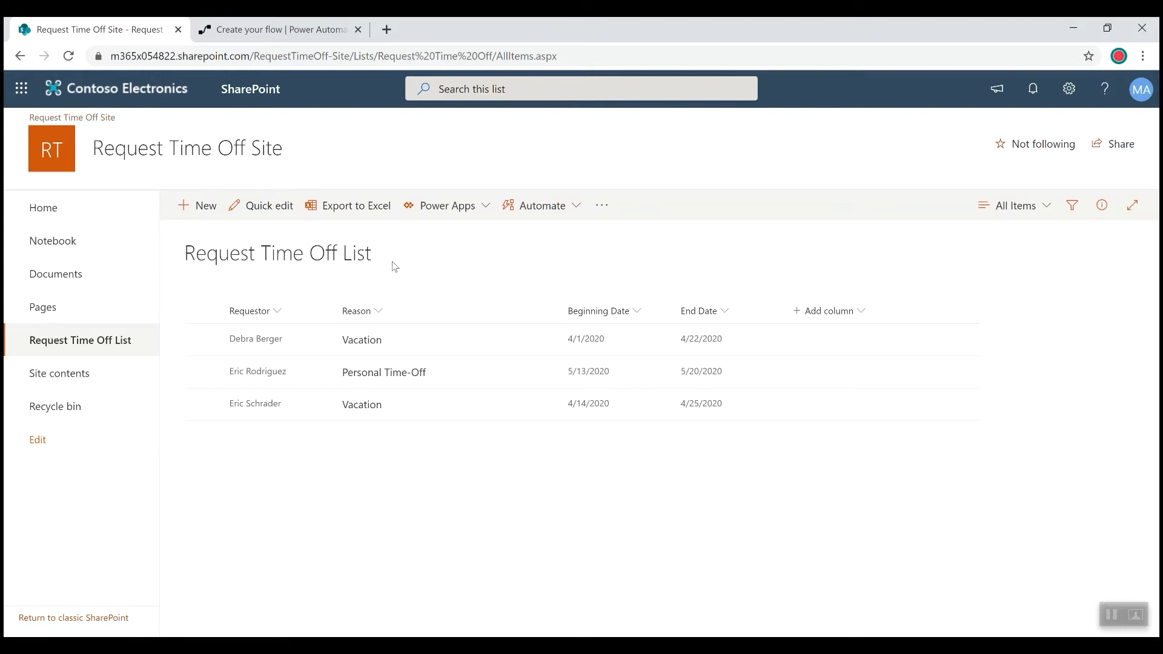
click(286, 30)
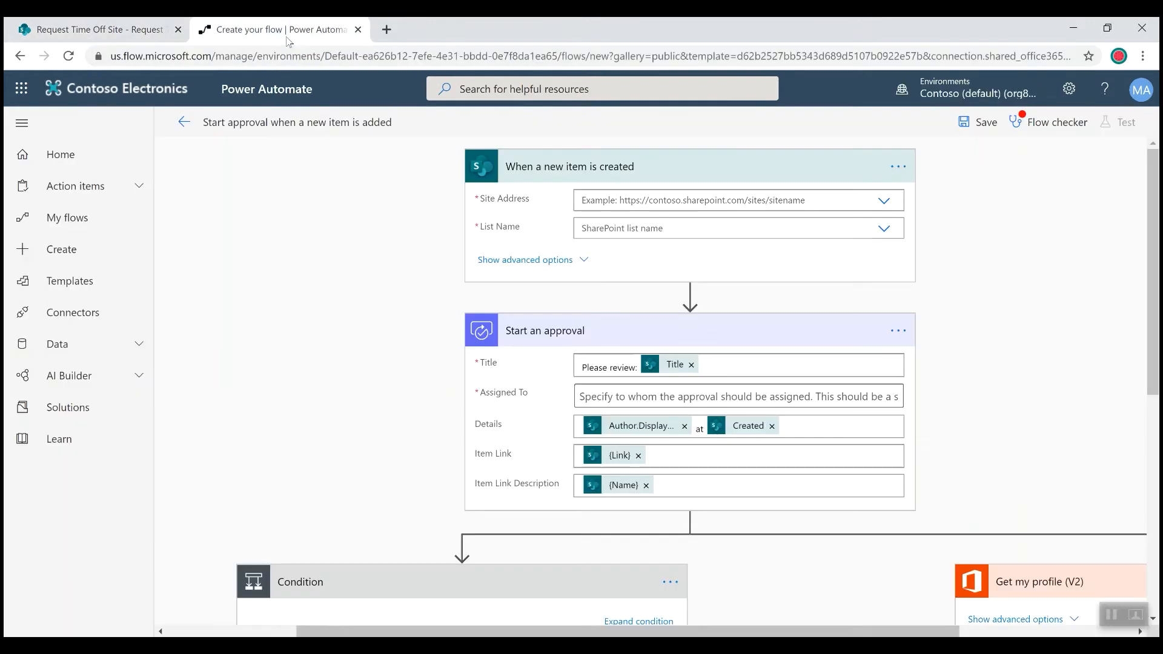
click(883, 201)
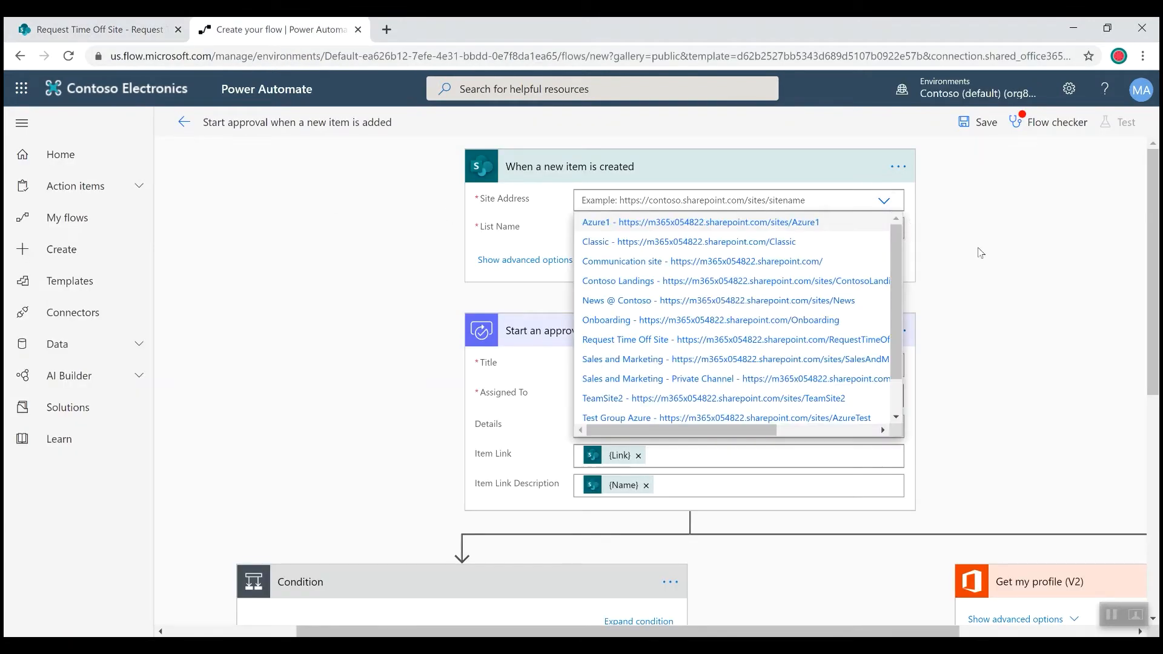
click(632, 343)
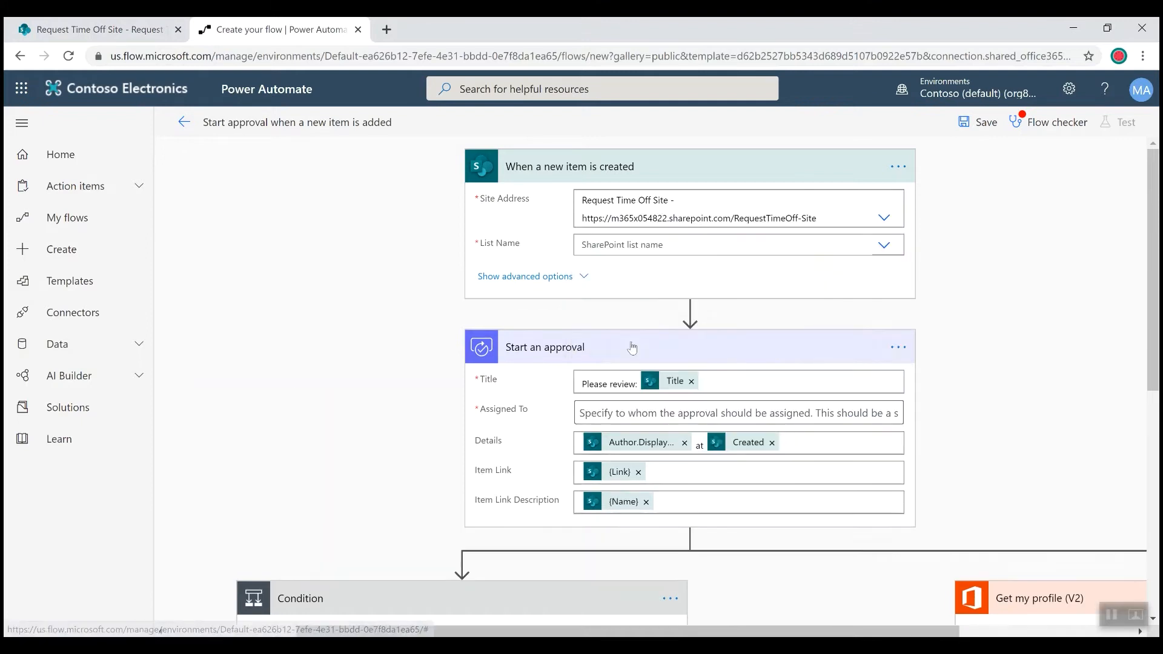
click(884, 246)
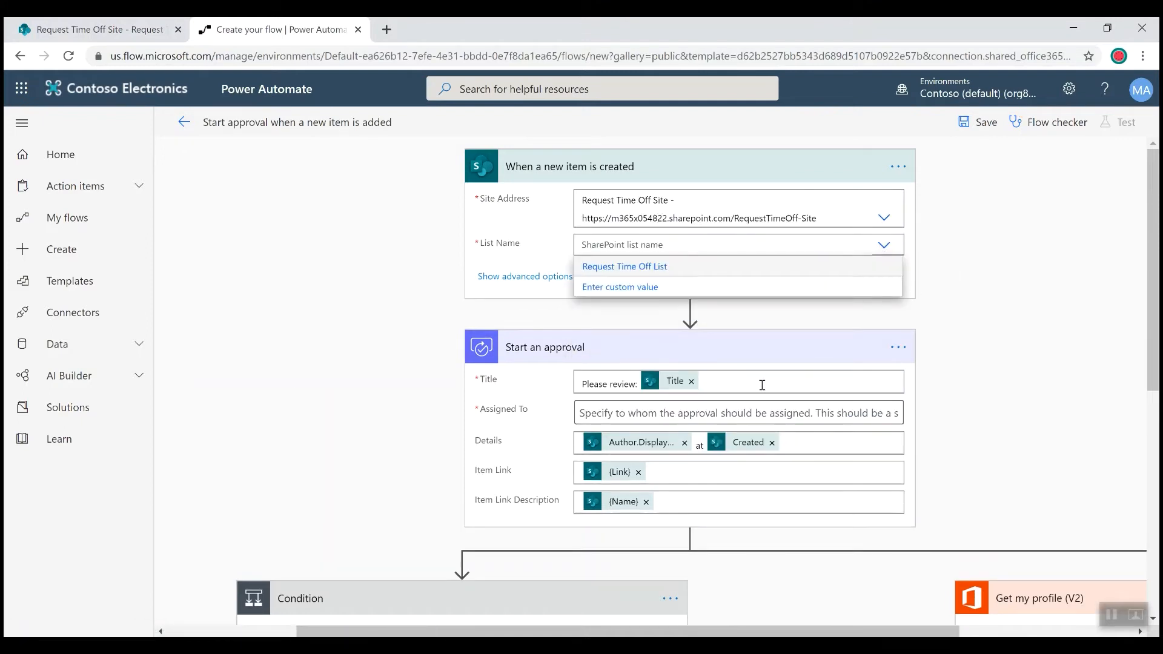
click(657, 272)
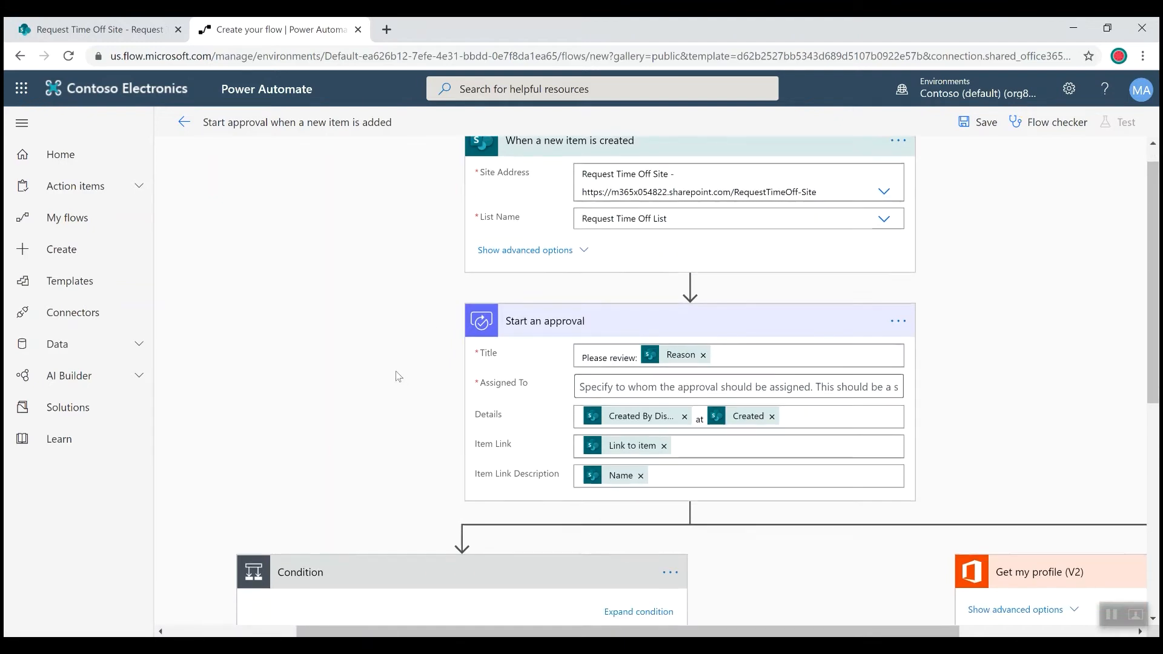
- Enter the approver's name as the assignee of the Start an approval action and save the flow
scroll(424, 374, down, 1)
click(622, 337)
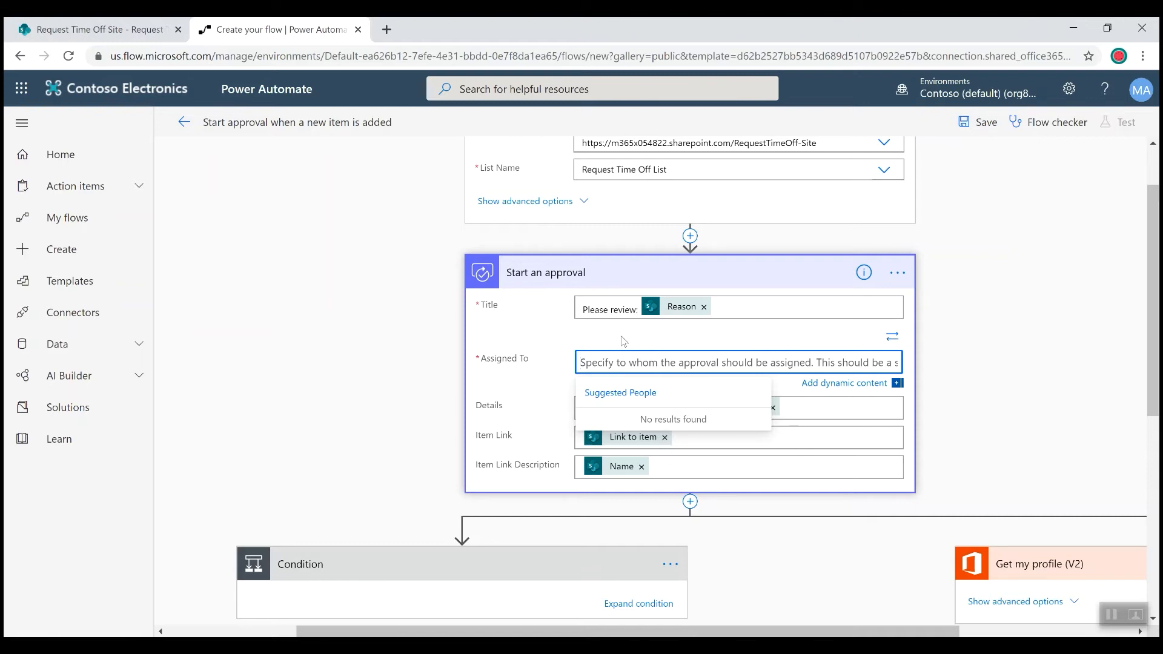
click(624, 341)
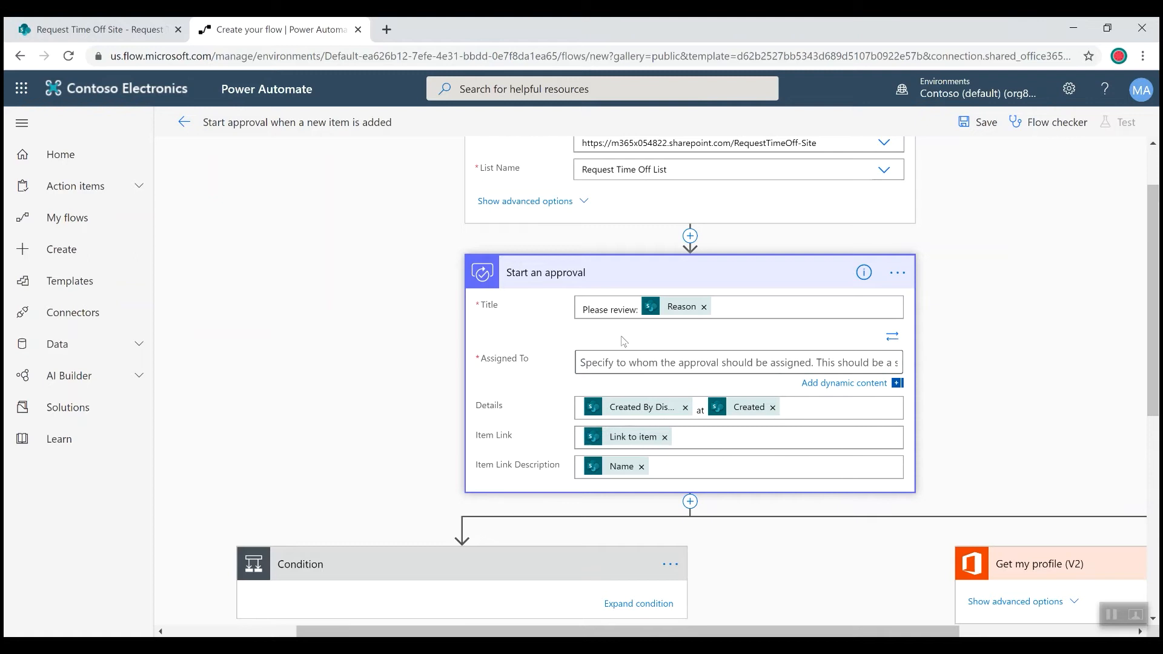
click(634, 353)
text(m)
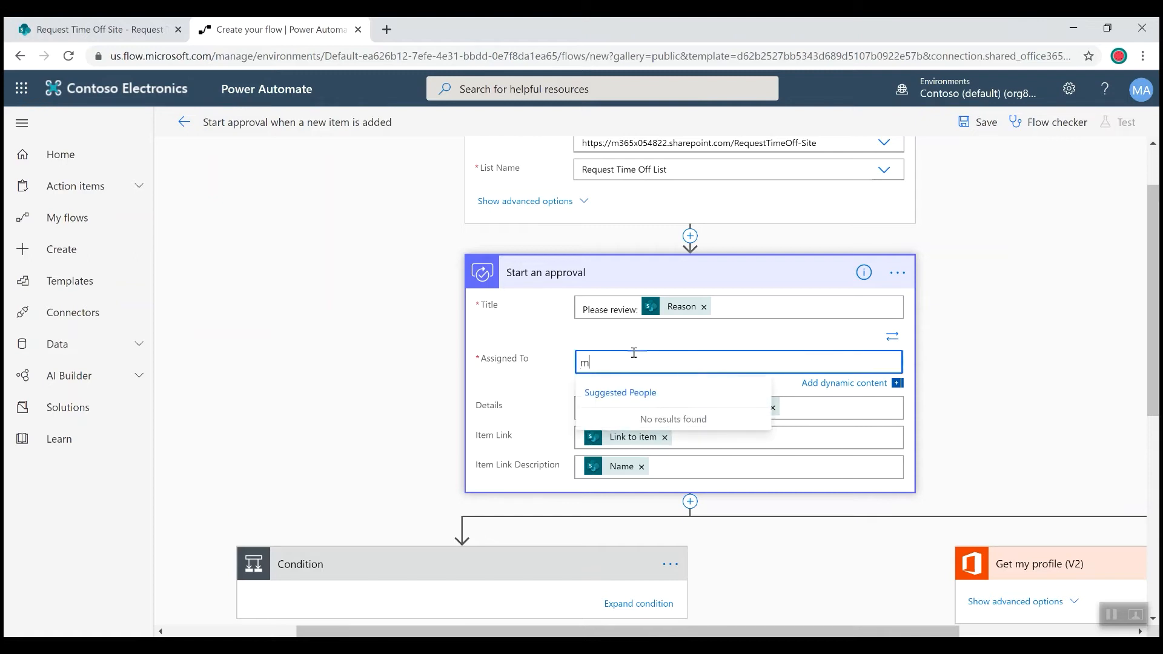
text(egan Bowen)
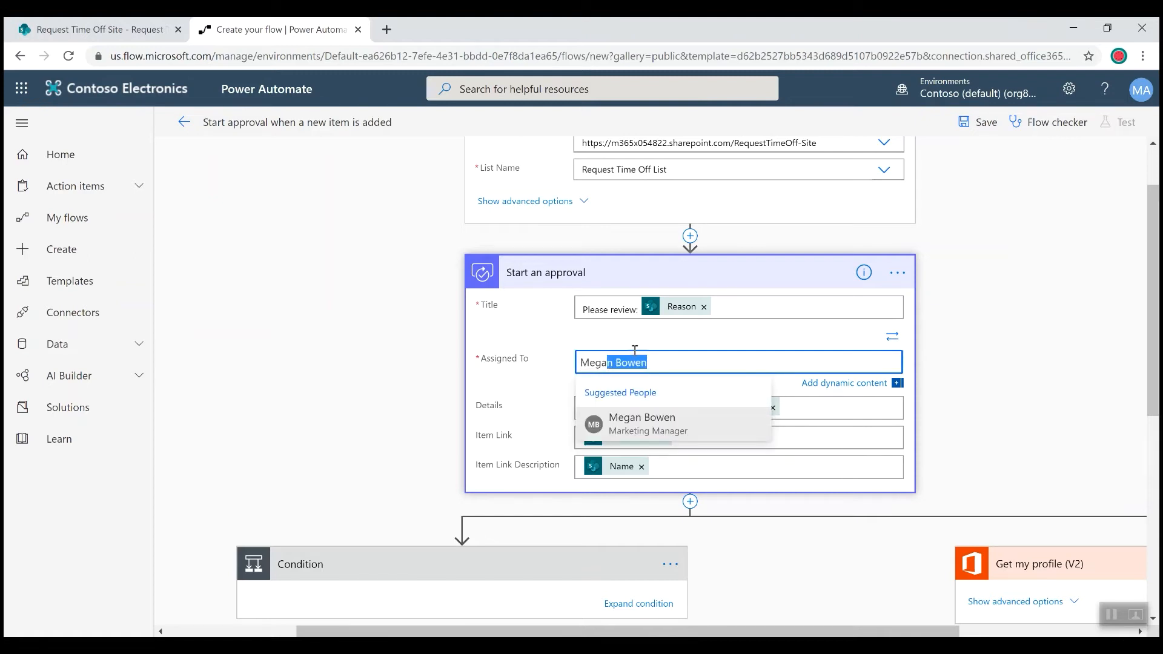
click(642, 427)
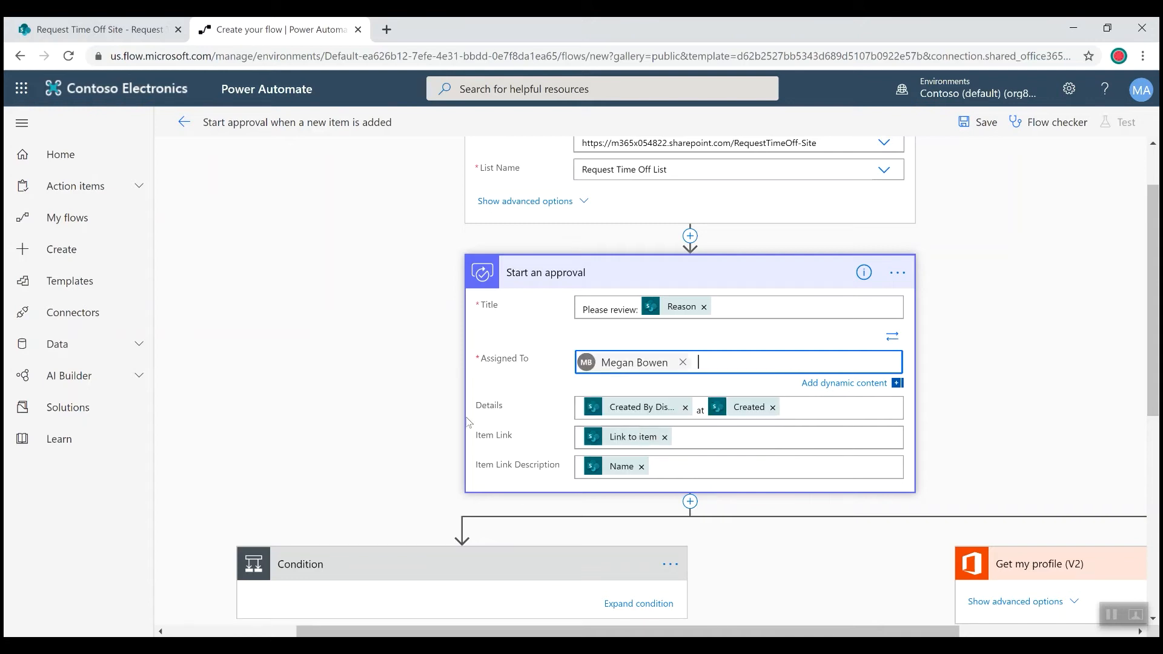
click(424, 384)
scroll(409, 356, up, 2)
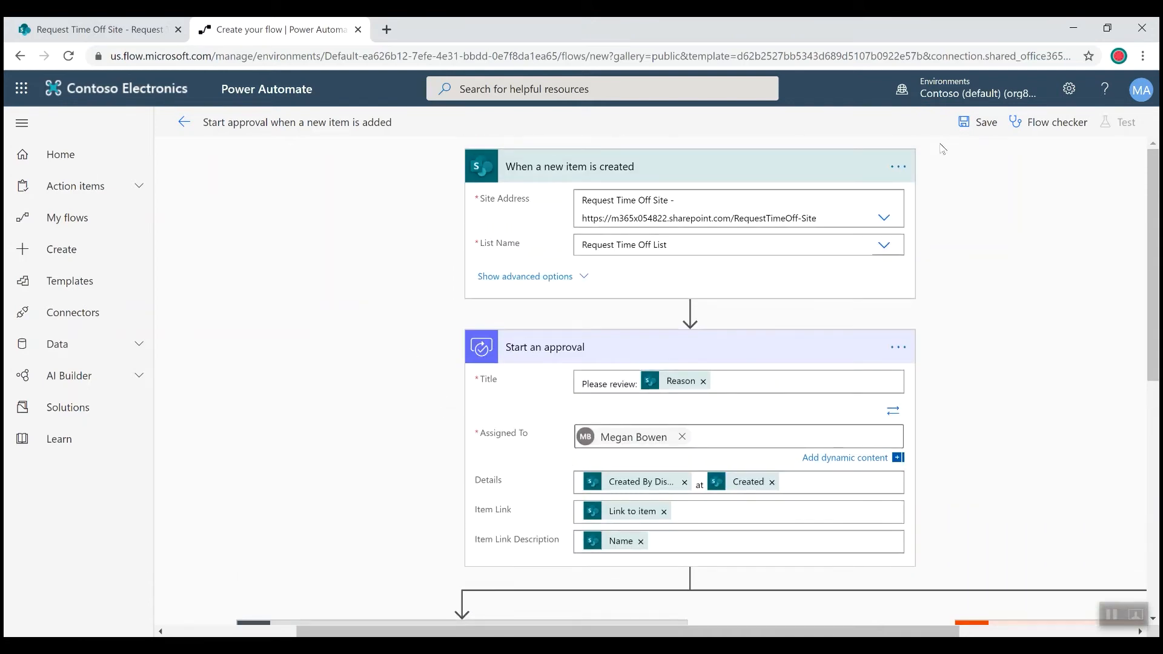
click(977, 128)
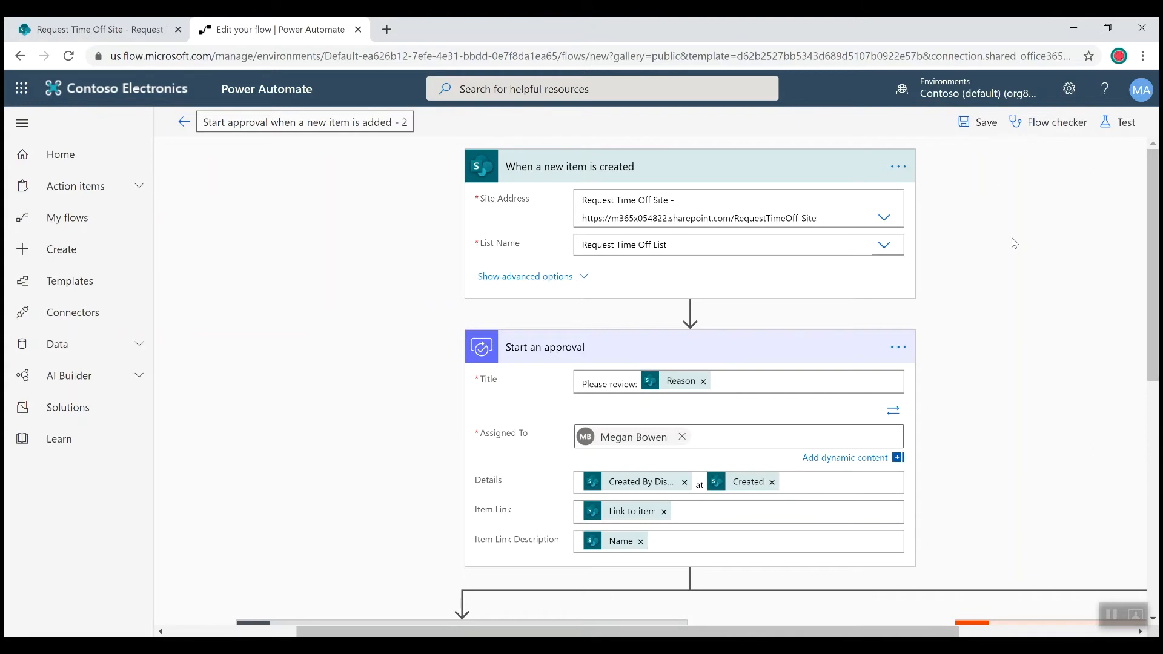
- Start a new item in the Request Time Off List with beginning date 6/25/2020, end date 6/19/2020 and reason Long-Weekend
click(134, 31)
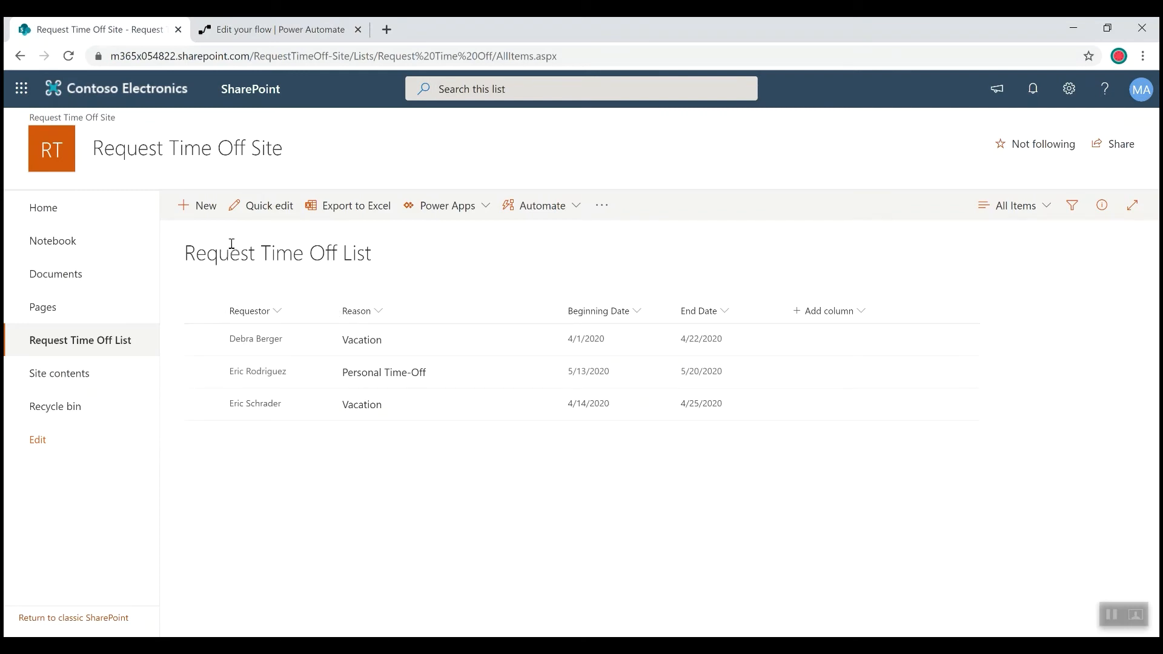
click(201, 206)
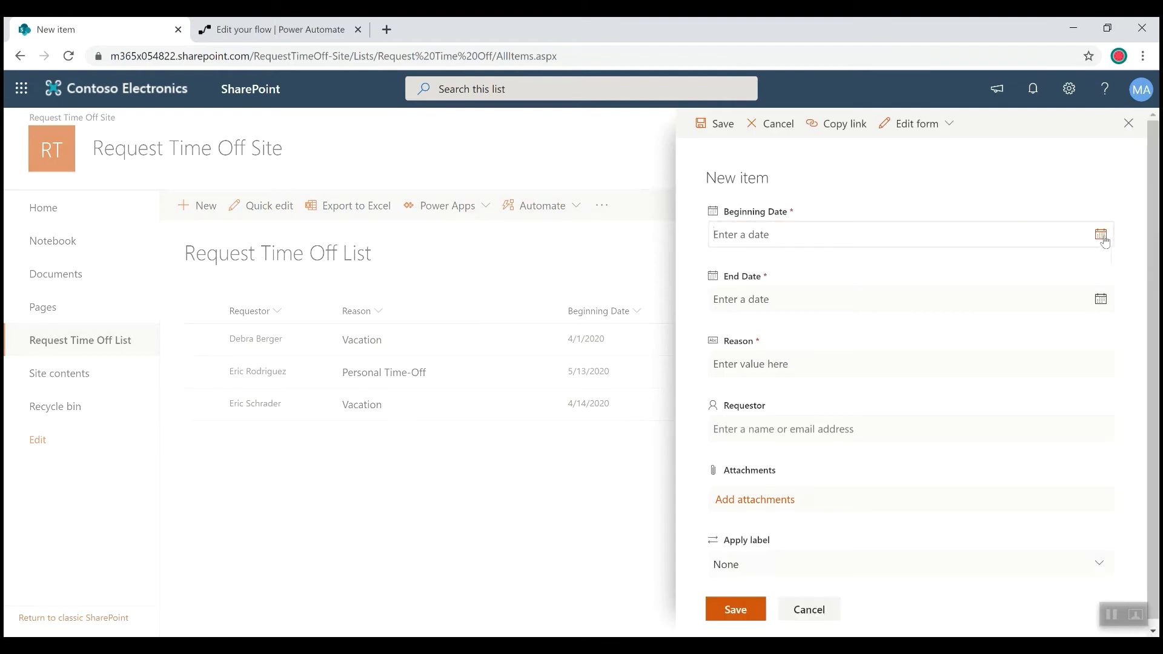
click(1101, 236)
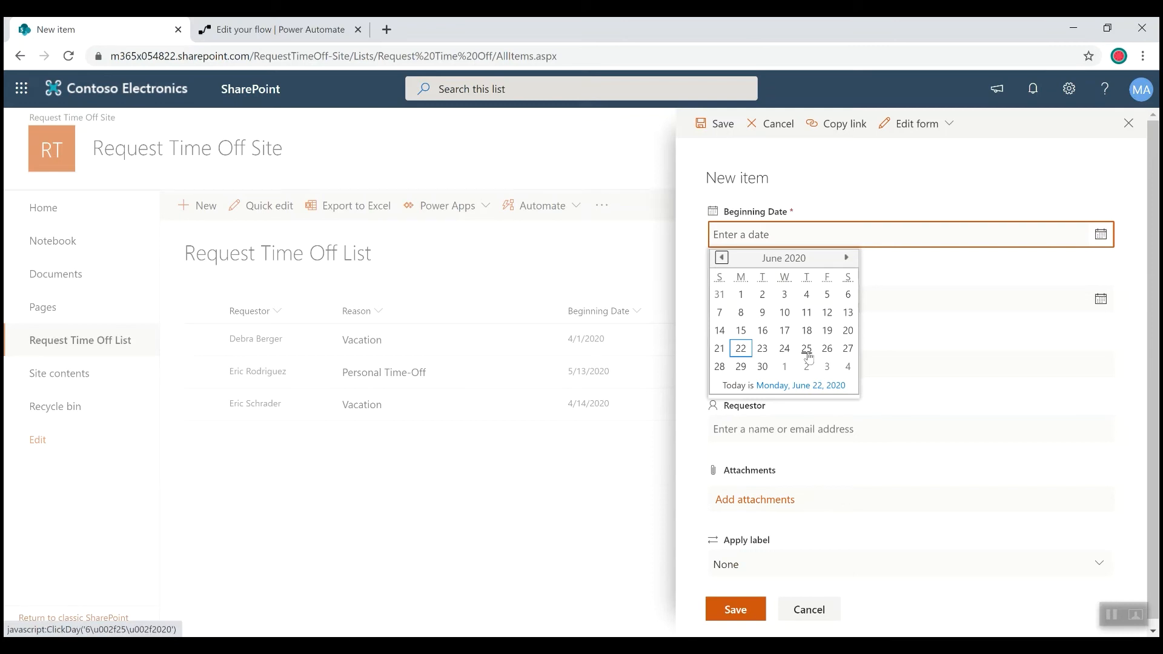
click(807, 350)
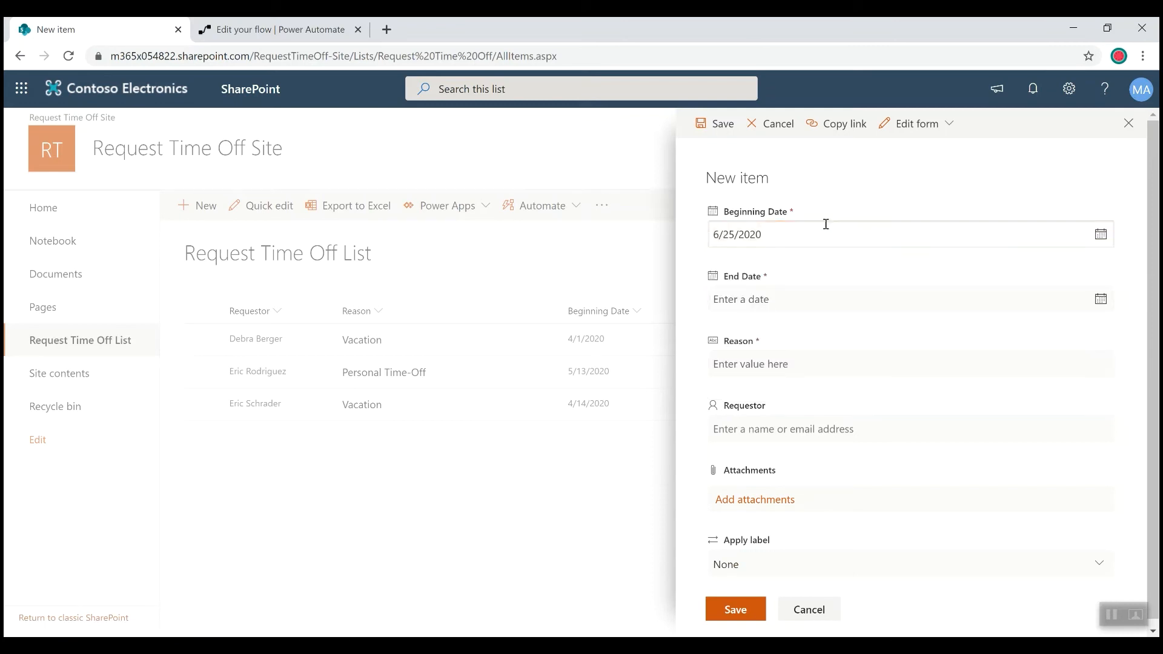
click(1101, 309)
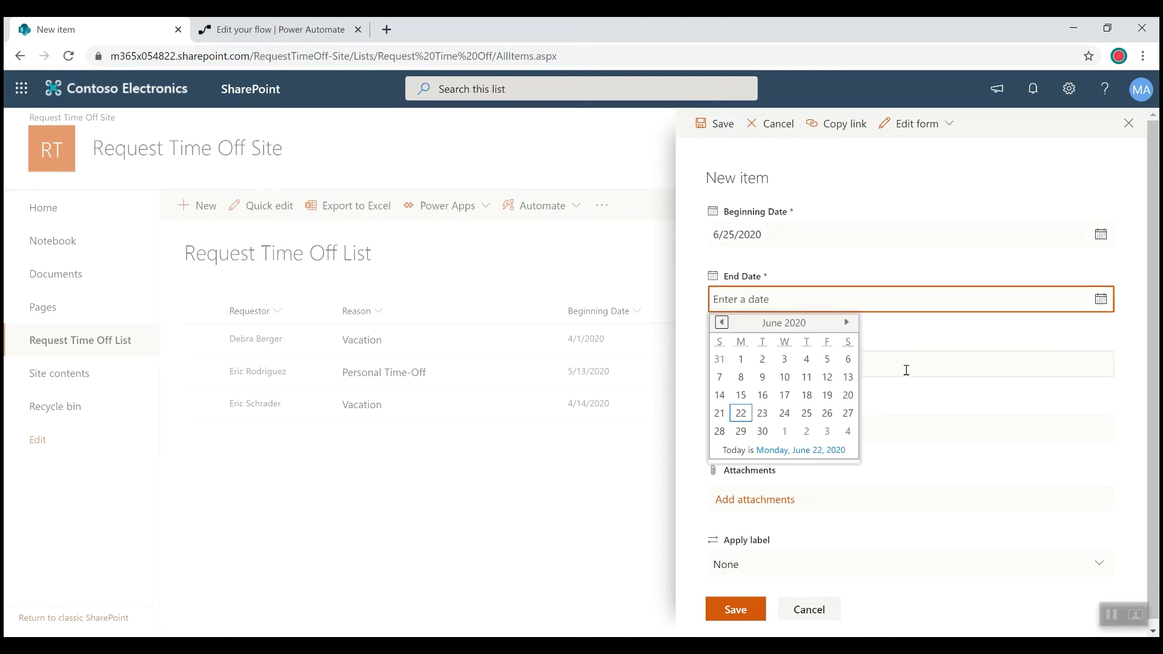
click(827, 395)
click(831, 364)
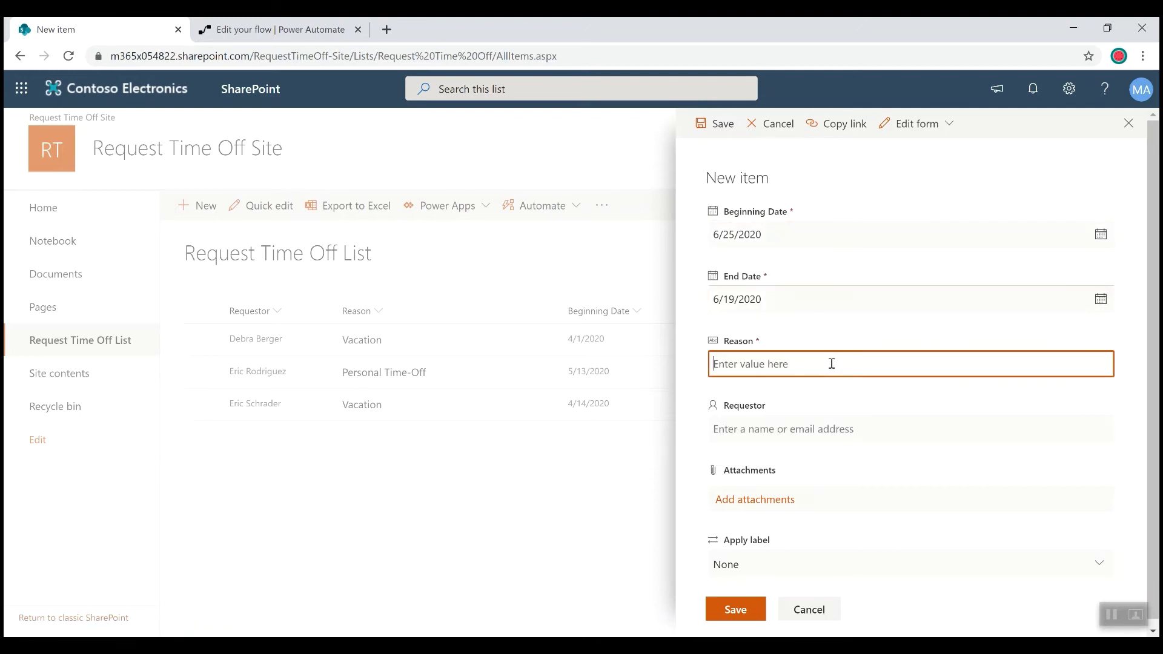
text(Long-Weekend)
- Set the requestor to the MOD Administrator account and save the new time-off item
click(866, 429)
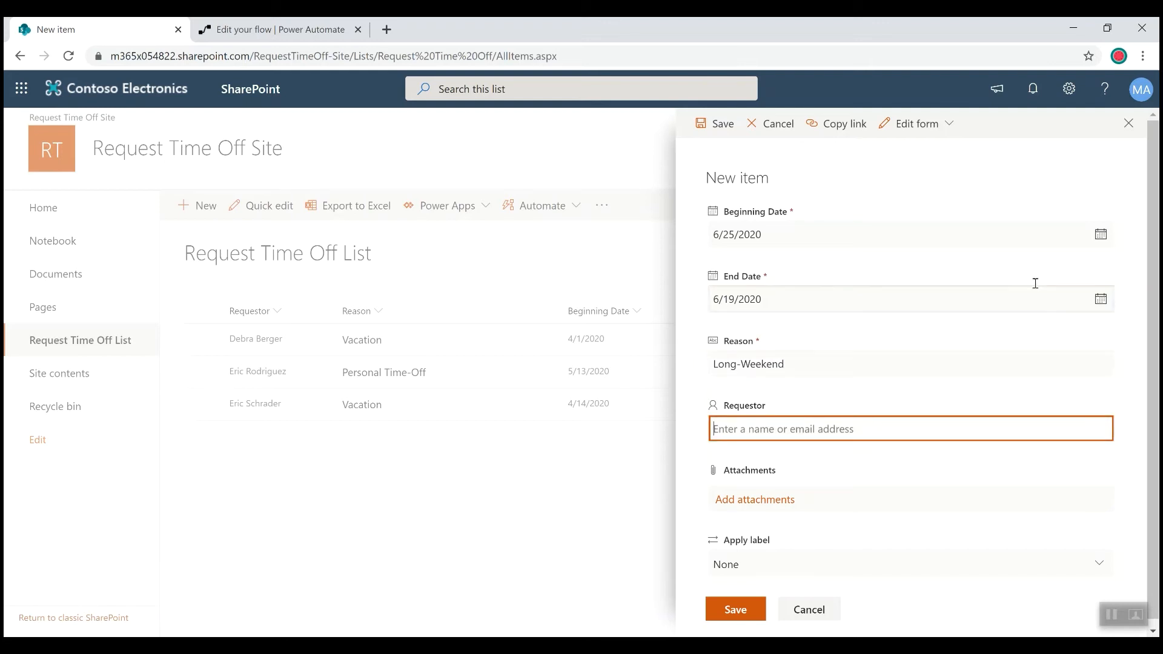
click(1140, 92)
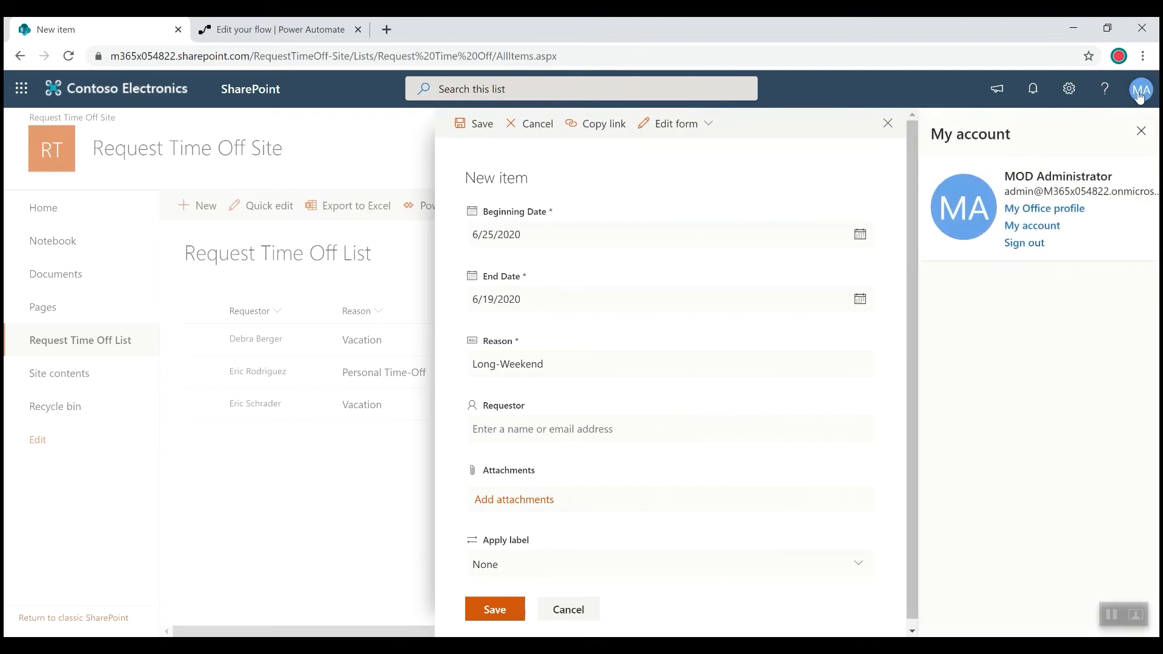
click(1139, 93)
click(798, 419)
text(Mod)
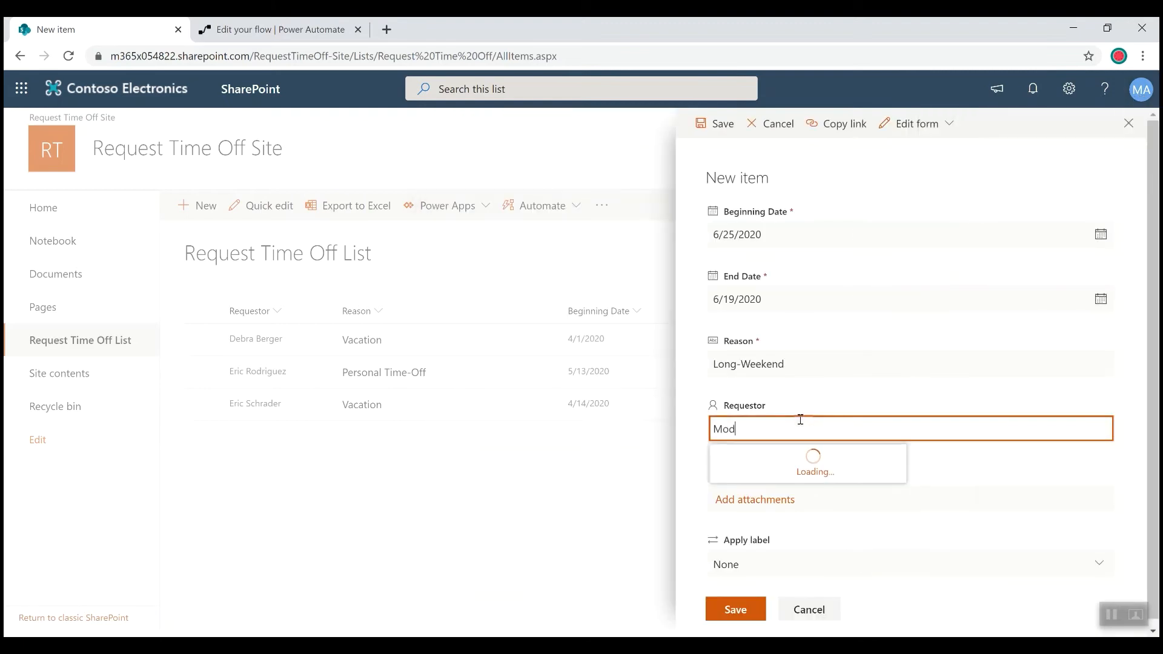
text( Adm)
click(787, 463)
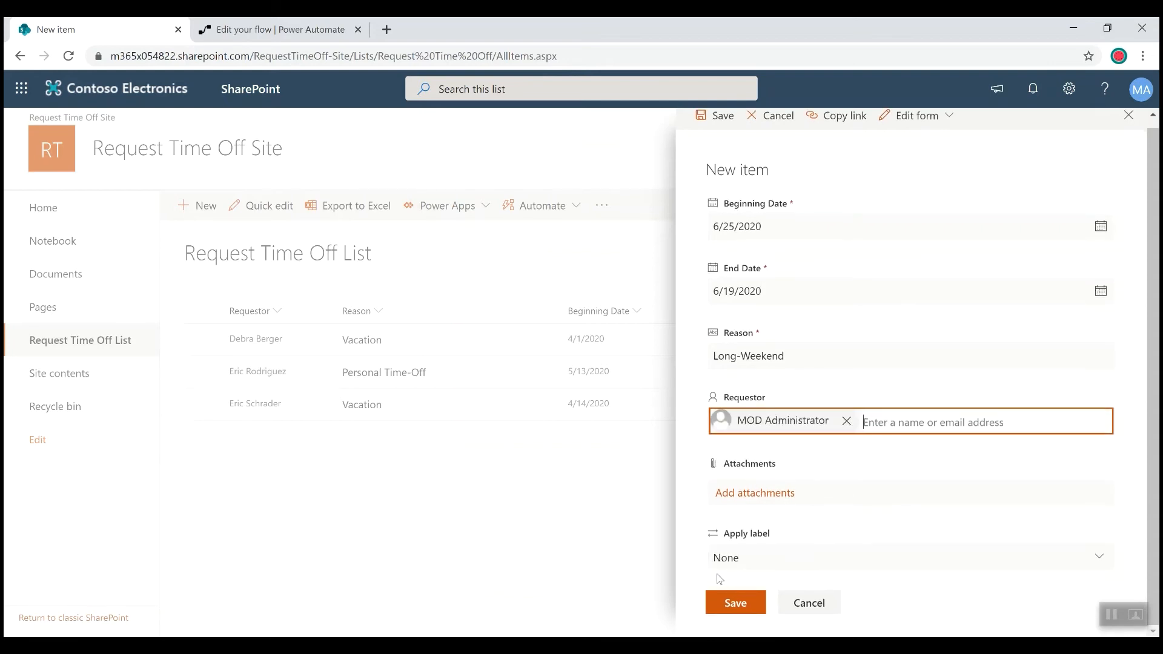
click(732, 606)
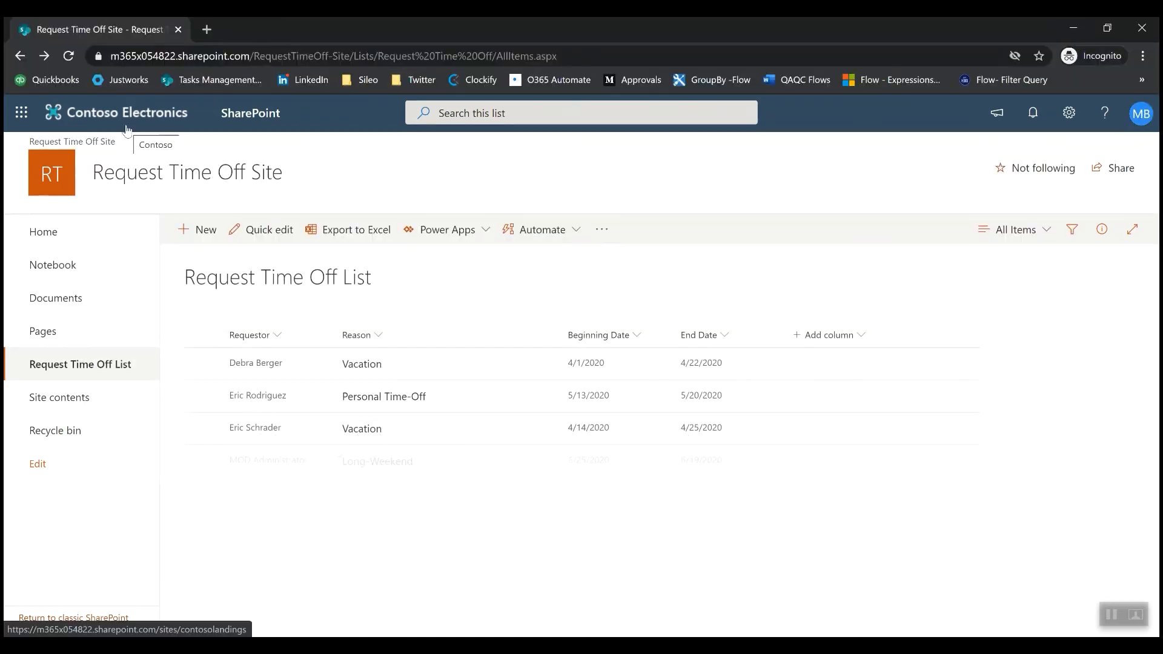
- Open the approver's Outlook mailbox in a new browser tab and open the Microsoft Flow email about the Long-Weekend request
click(16, 119)
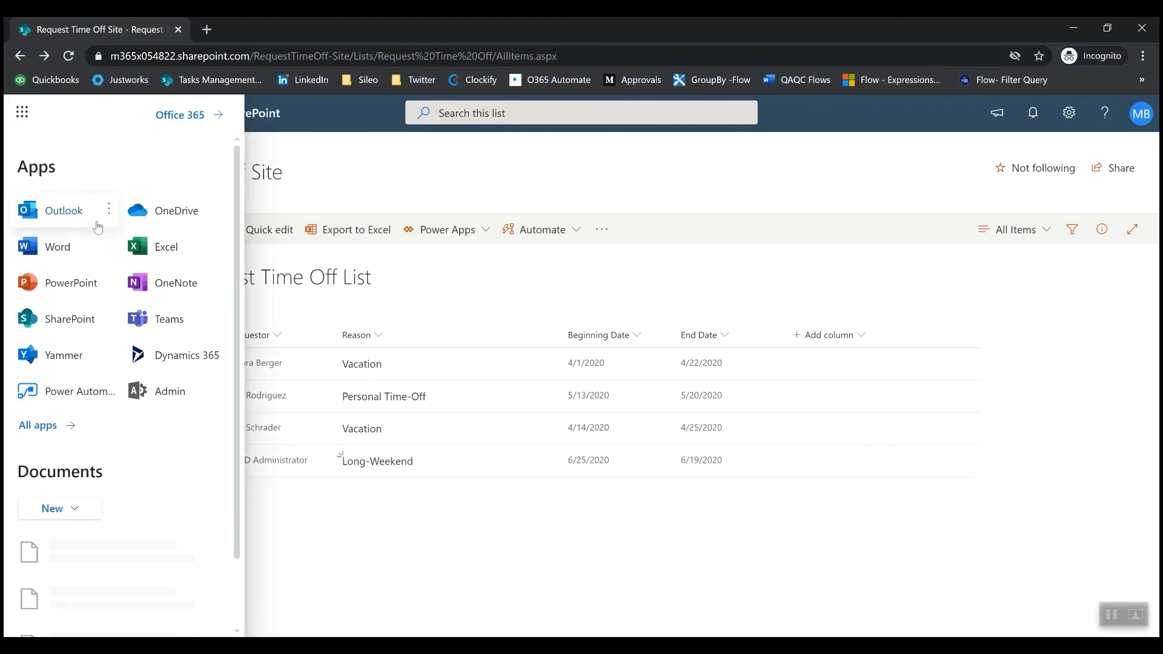
click(109, 208)
click(112, 244)
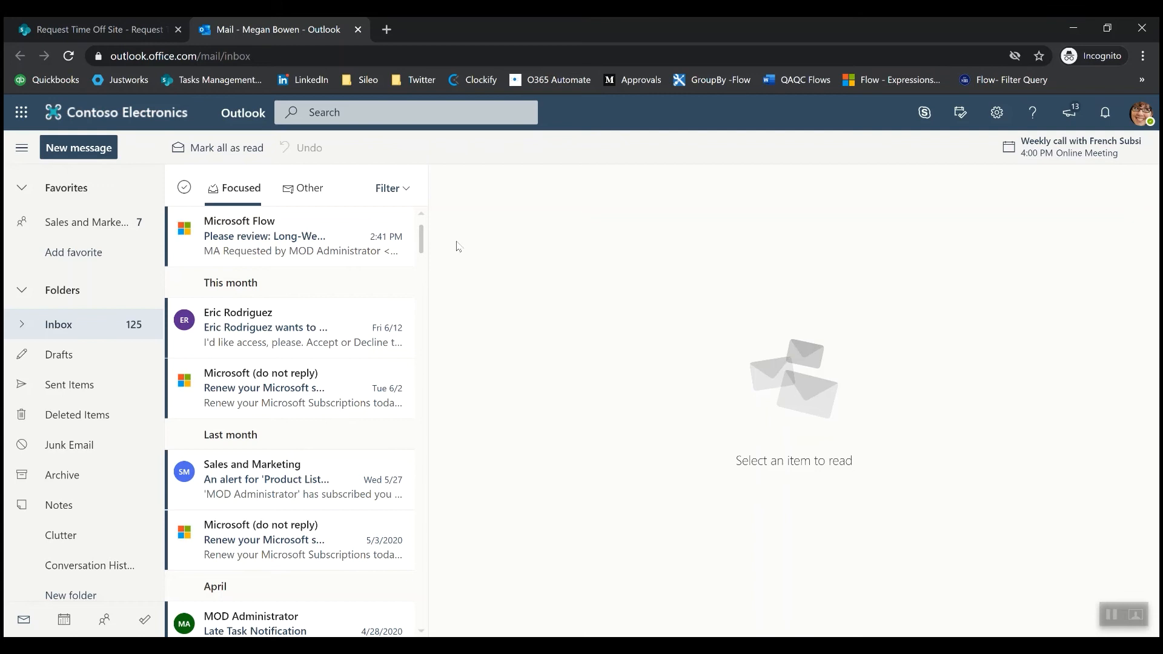
click(313, 236)
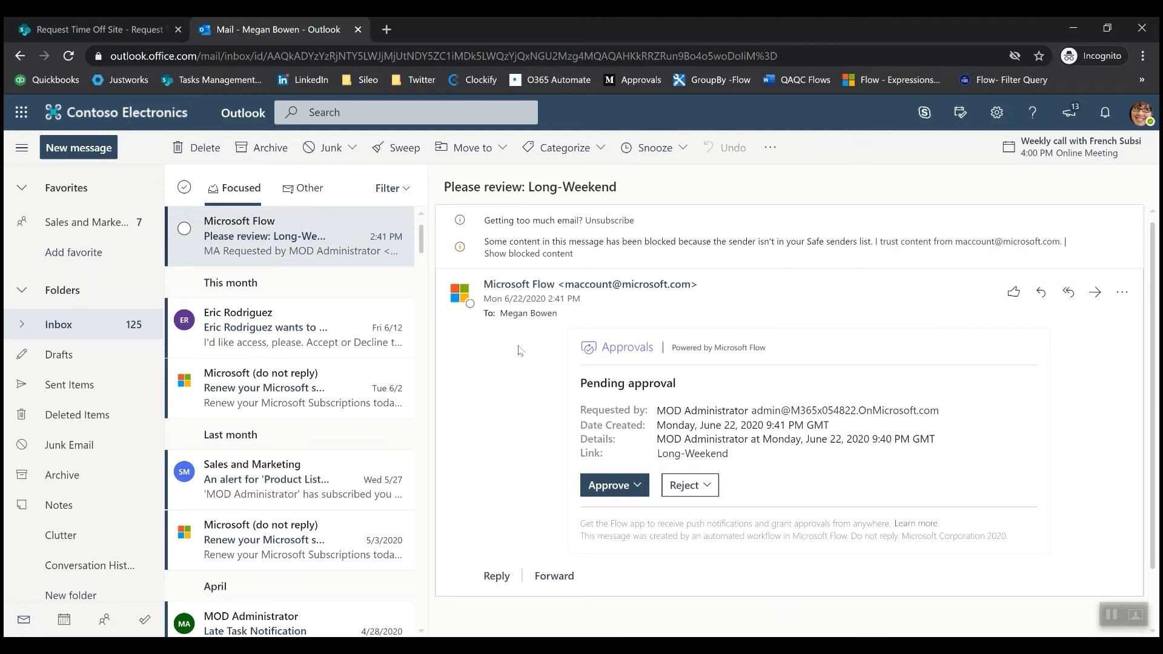
- View the linked Long-Weekend list item from the approval email, and return to the message
scroll(605, 364, down, 1)
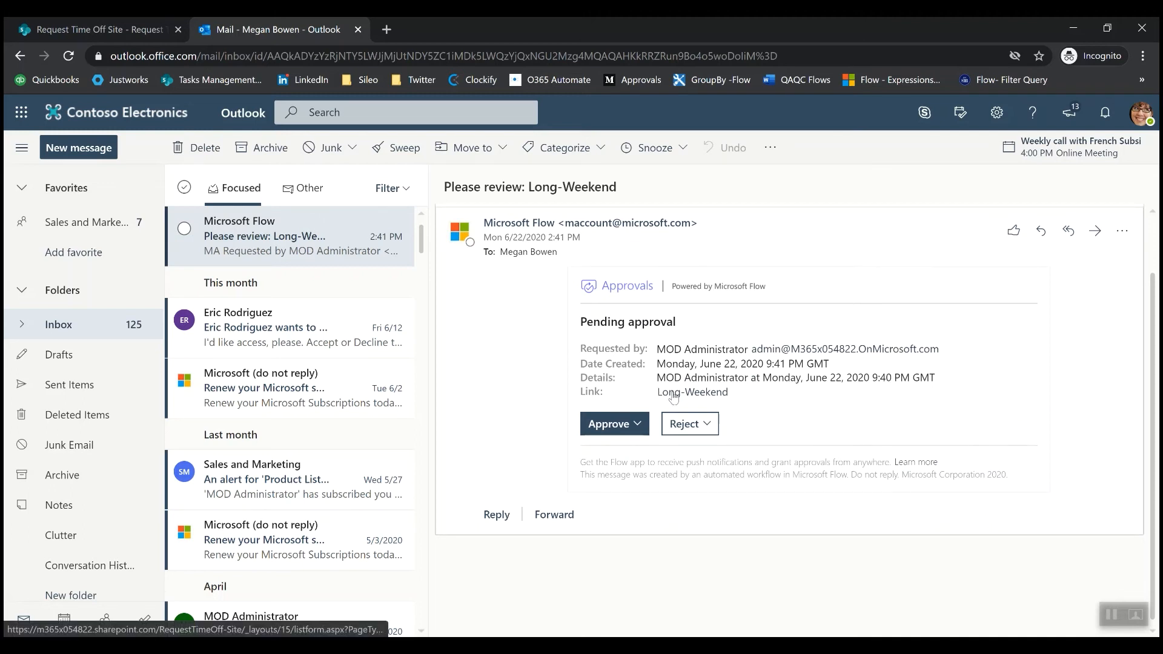
click(672, 395)
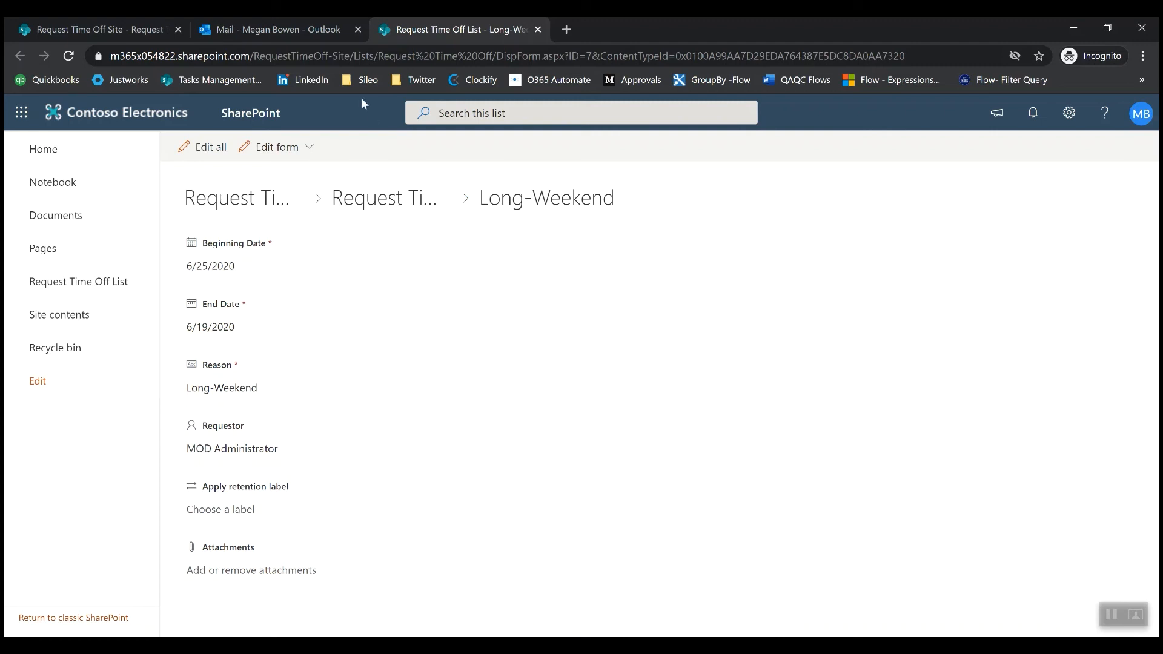
click(318, 29)
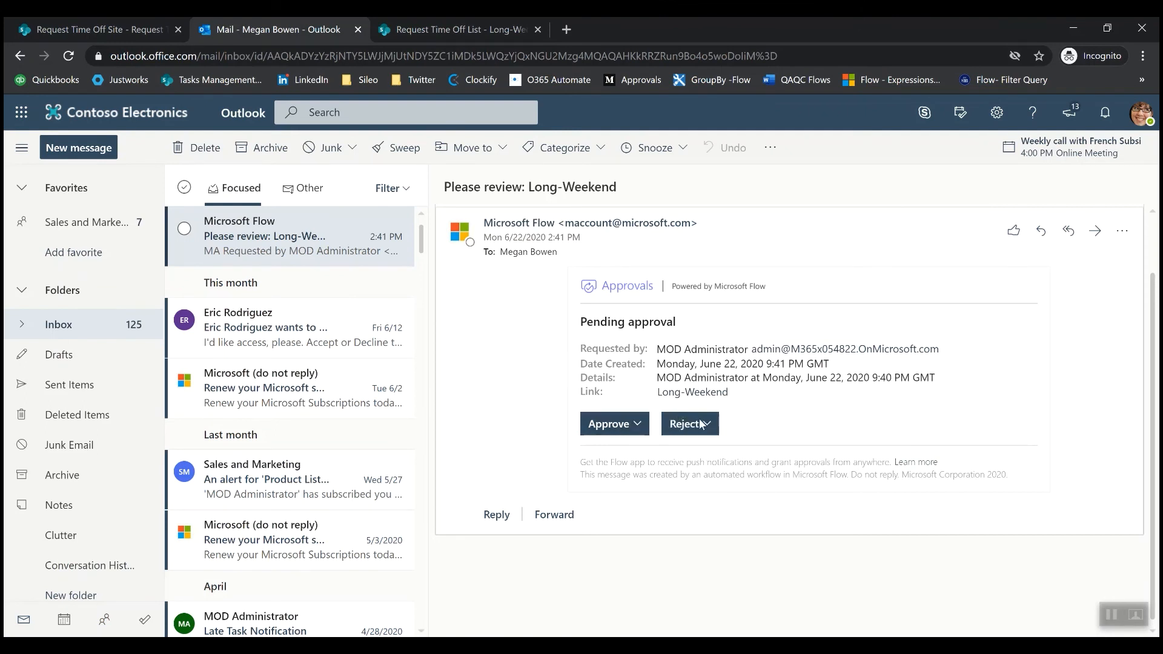
- Approve the Long-Weekend request from the email with the reason "Have fun!" and submit the response
click(637, 424)
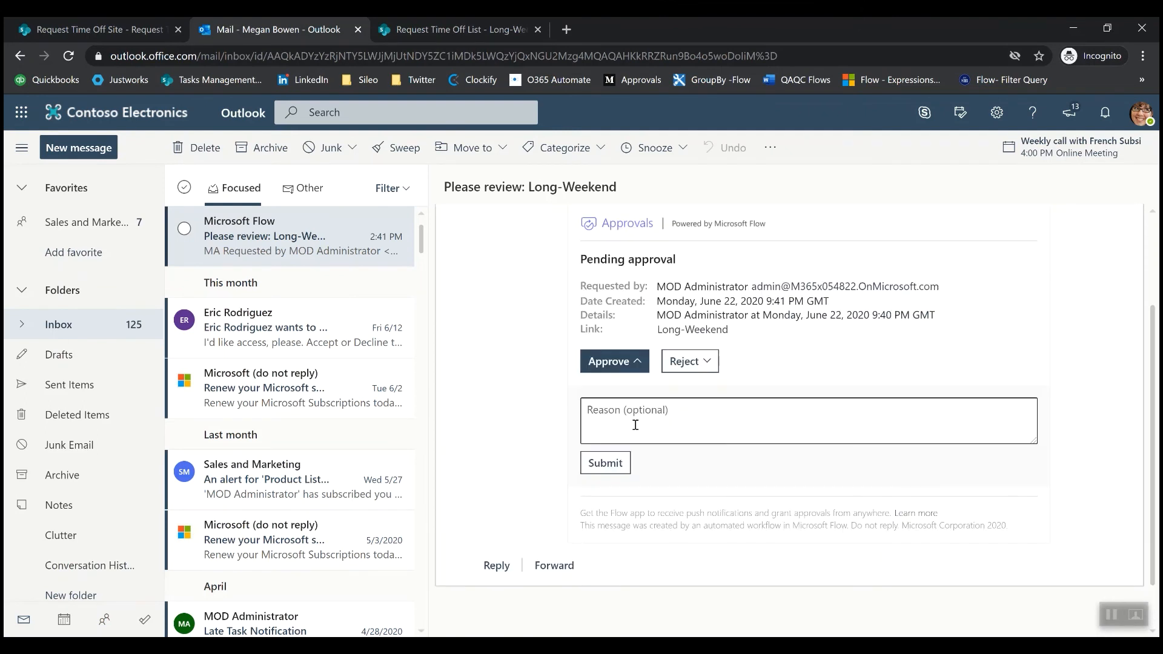
click(634, 422)
text(Have)
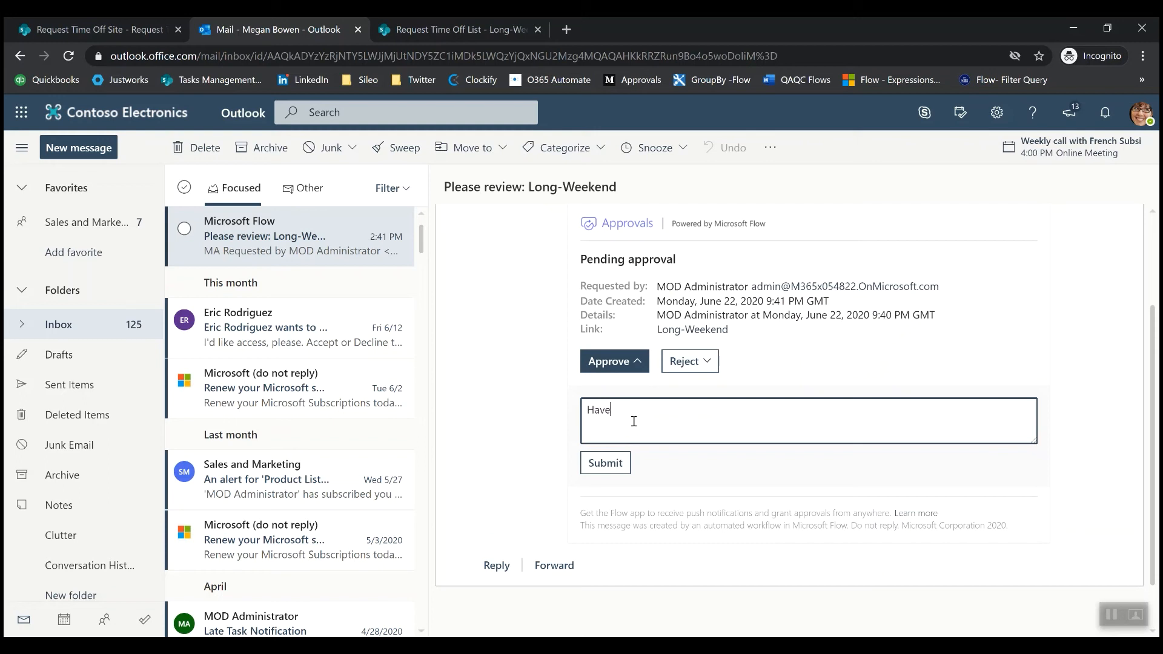
text( fun!)
click(613, 462)
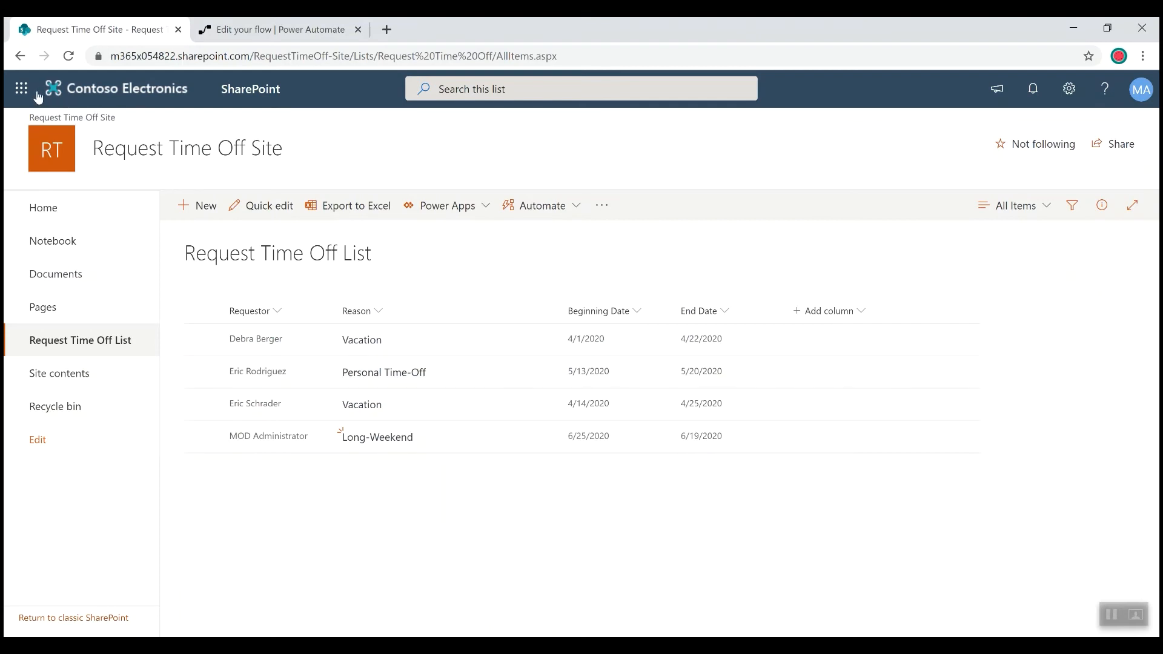
- Open the requestor's Outlook mailbox in a new browser tab and read the notification email about the Long-Weekend item
click(22, 90)
click(109, 184)
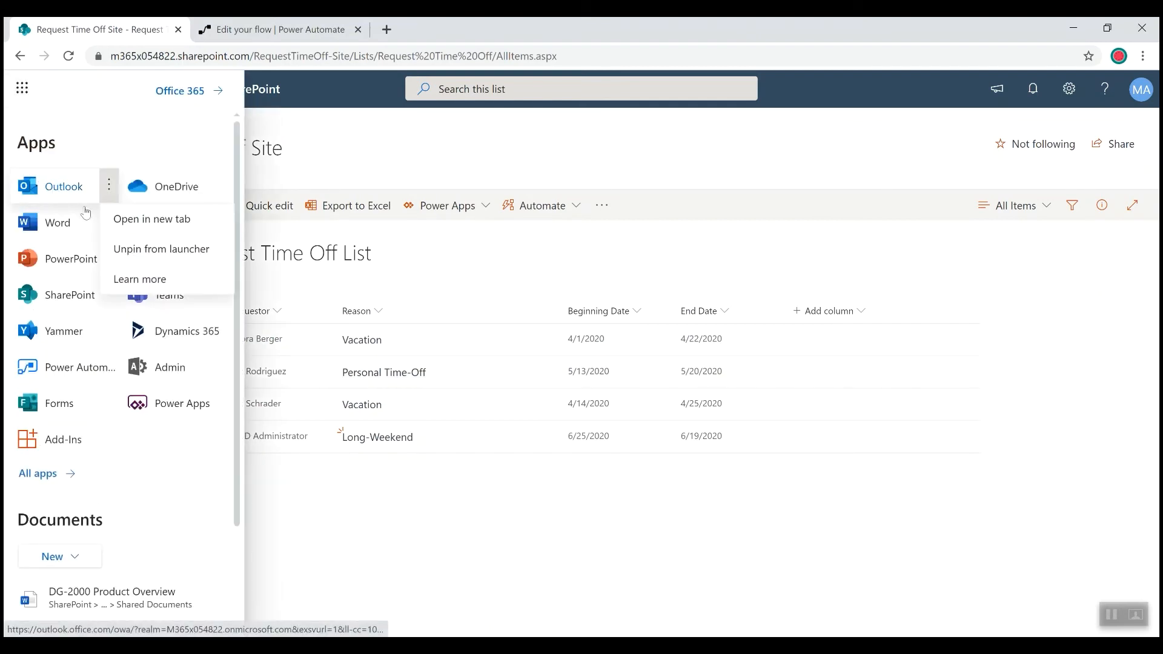
click(153, 219)
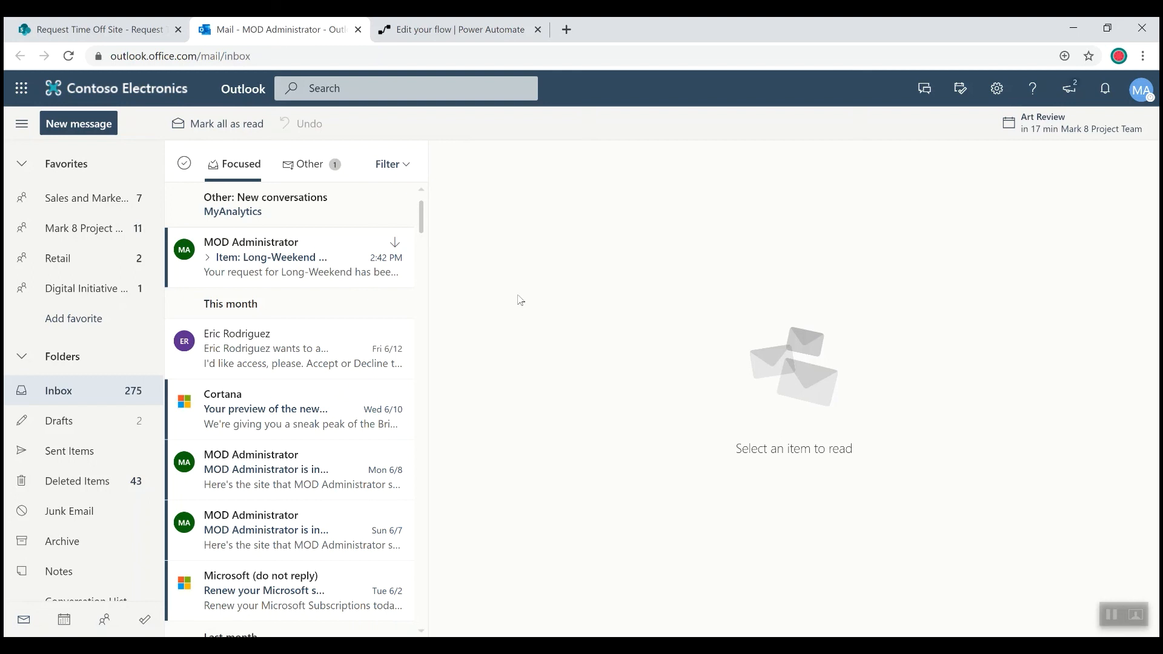
click(278, 258)
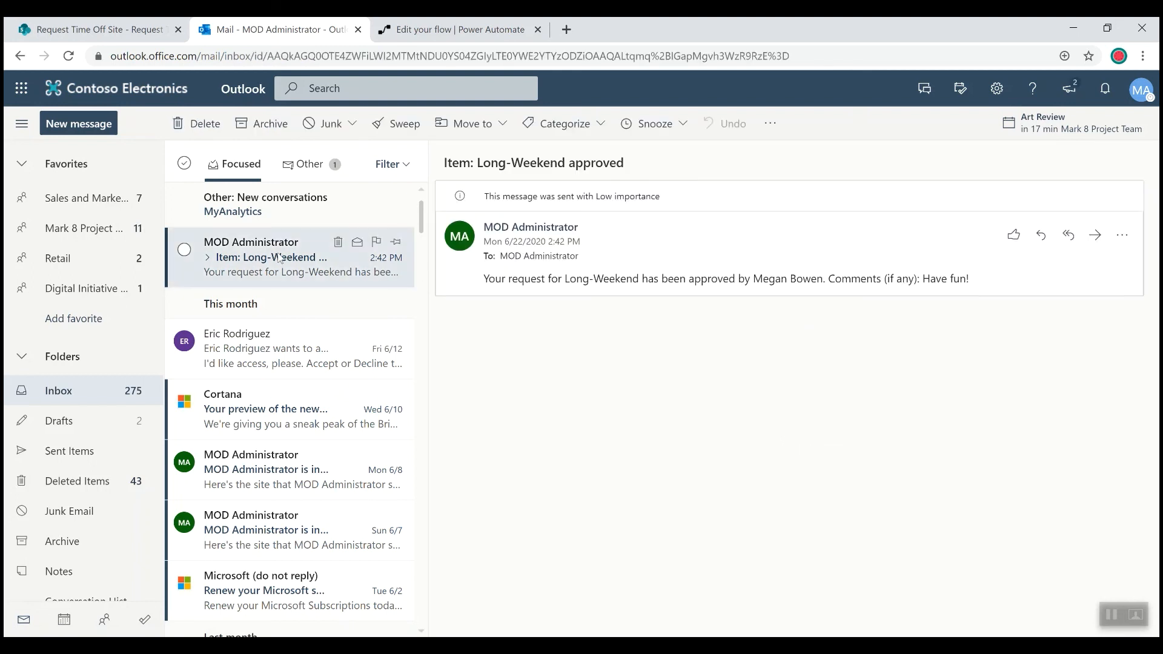